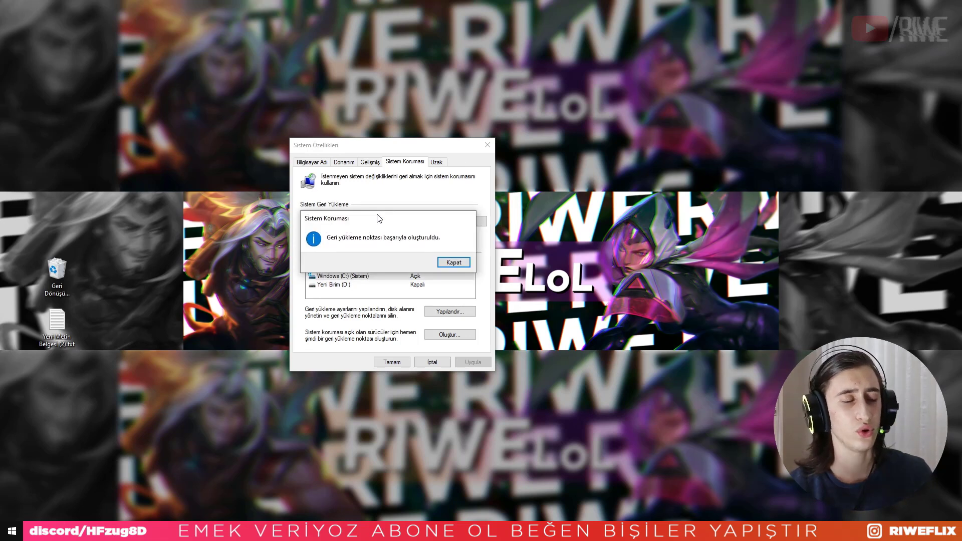
Step: Dismiss the restore point message, view the System Restore wizard without running it, and close System Properties
click(448, 261)
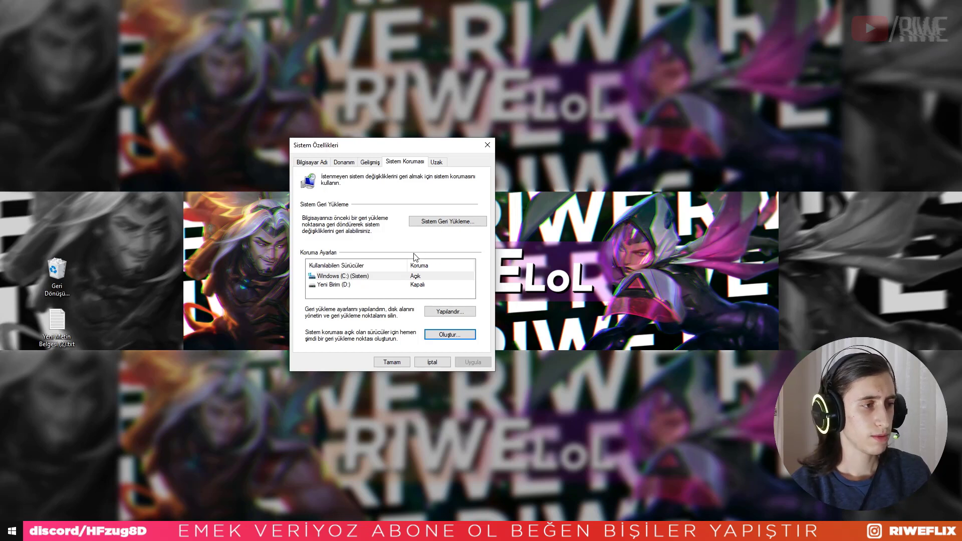
click(430, 225)
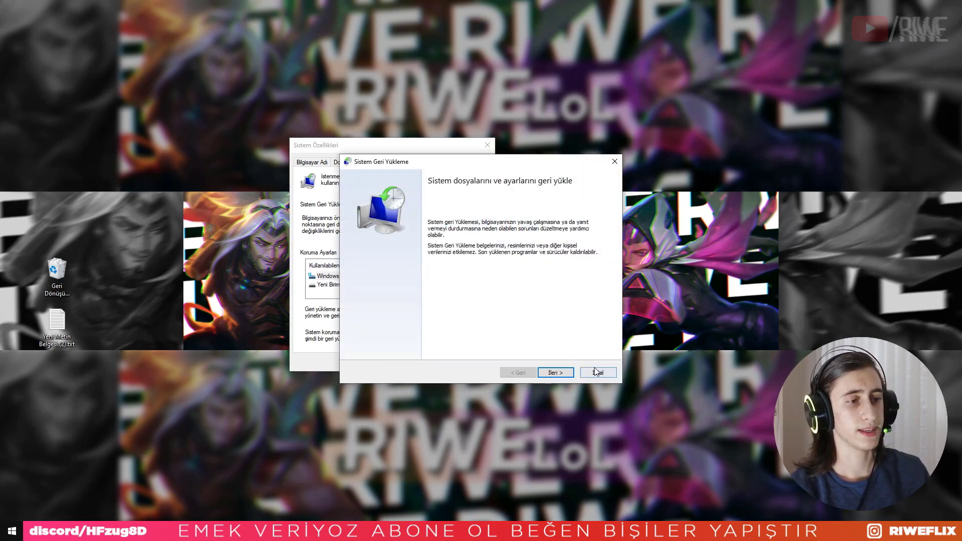
click(597, 372)
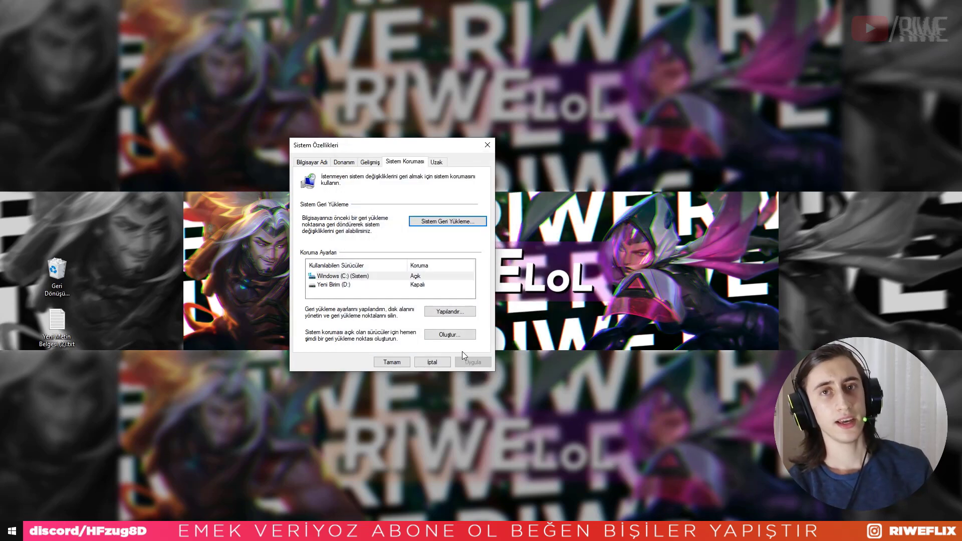
click(429, 363)
drag(361, 140, 441, 276)
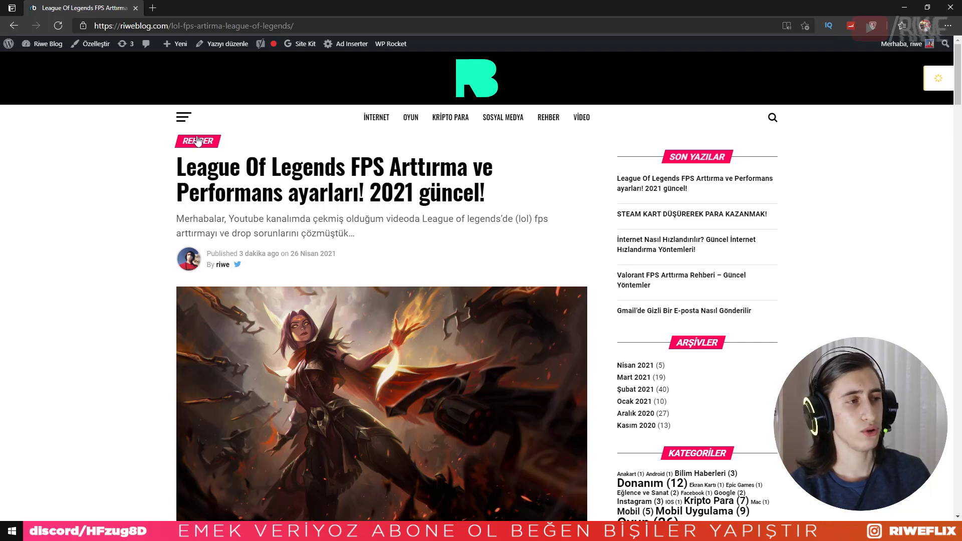
Step: Look through the League of Legends FPS article on riweblog.com for its download link and close the browser
scroll(369, 206, down, 2)
scroll(372, 205, up, 2)
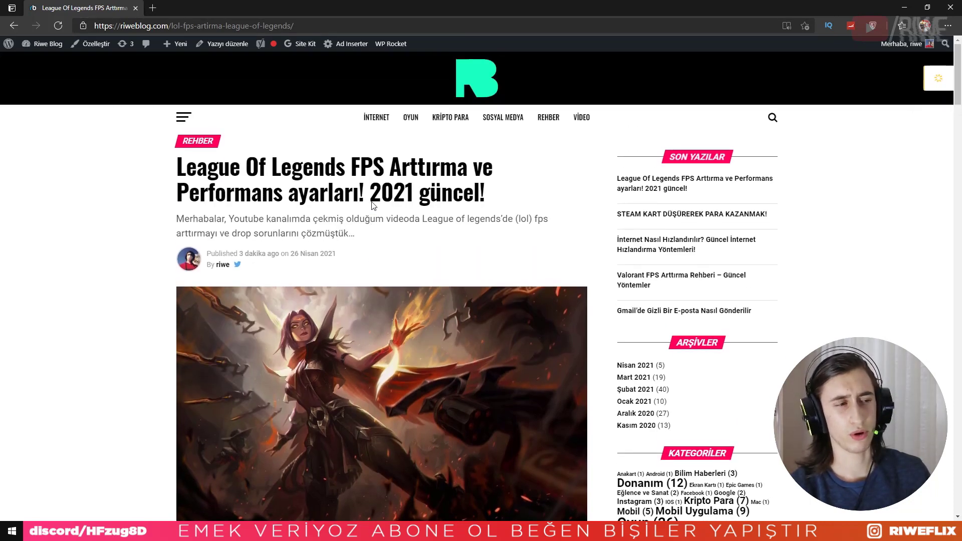
scroll(292, 200, down, 3)
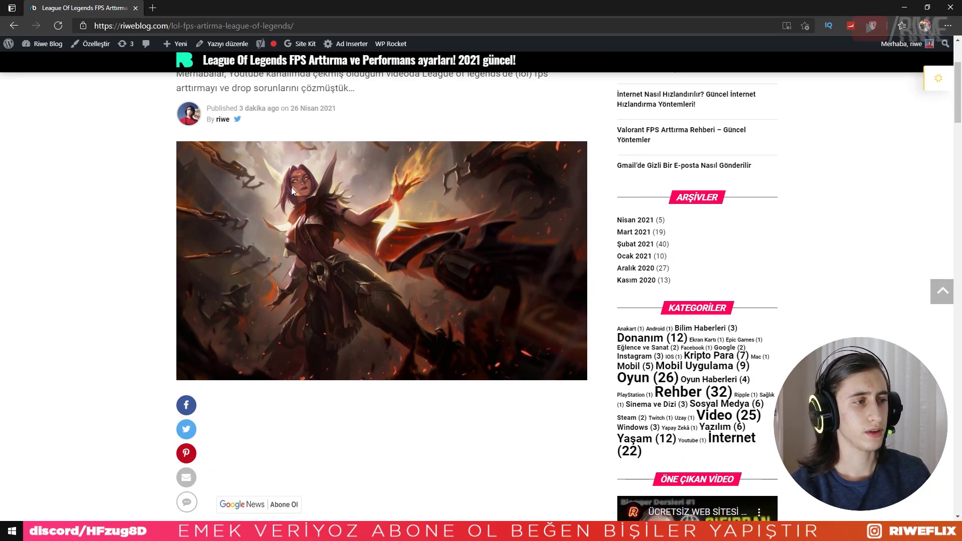
scroll(291, 187, up, 3)
scroll(314, 194, down, 8)
scroll(314, 198, down, 4)
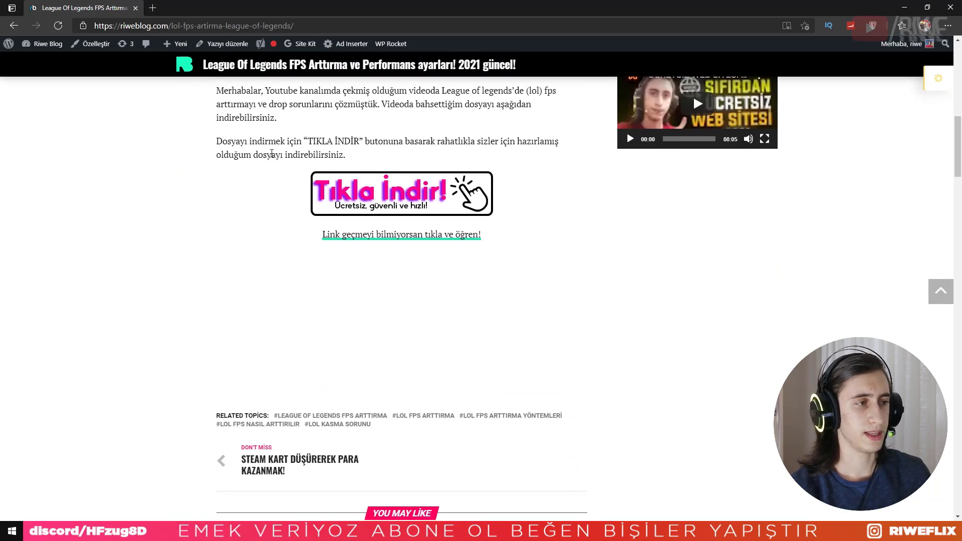
scroll(396, 261, up, 2)
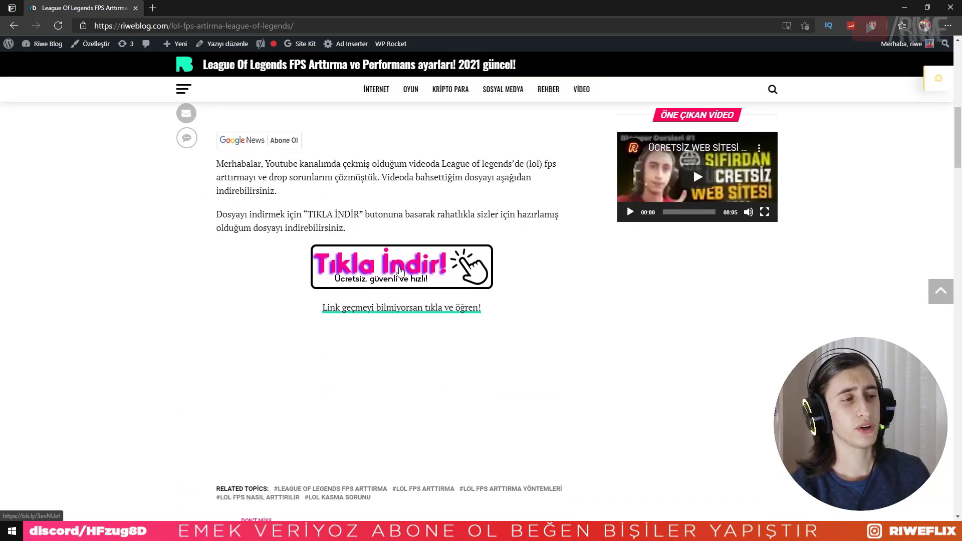
click(950, 8)
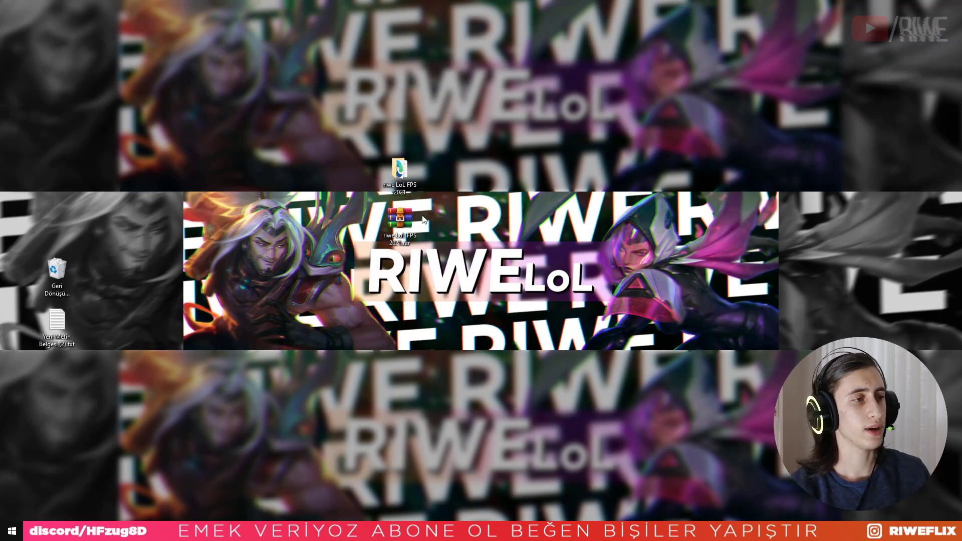
Step: Move the riwe LoL FPS 2021 archive further away from its extracted folder on the desktop and check its extraction options
drag(400, 218, 401, 285)
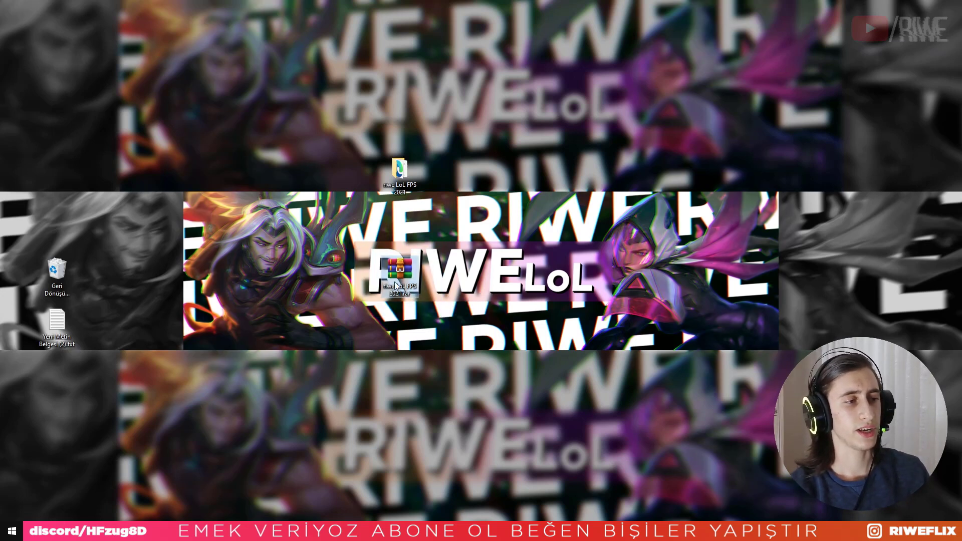
right_click(401, 272)
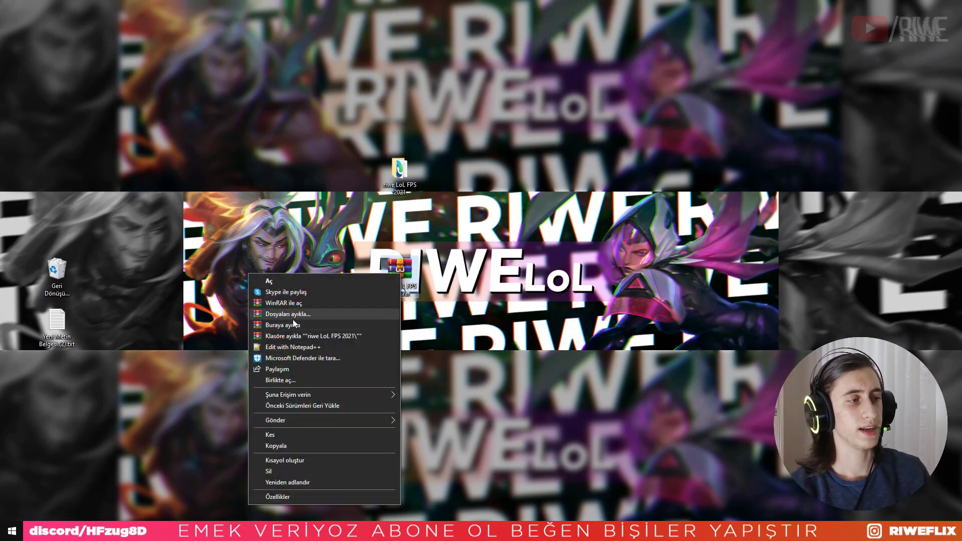
click(396, 187)
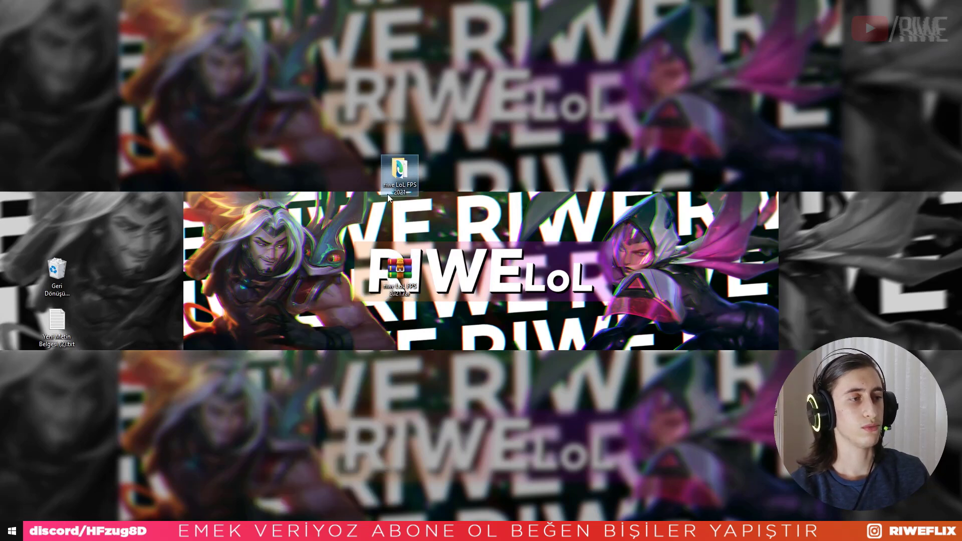
click(374, 210)
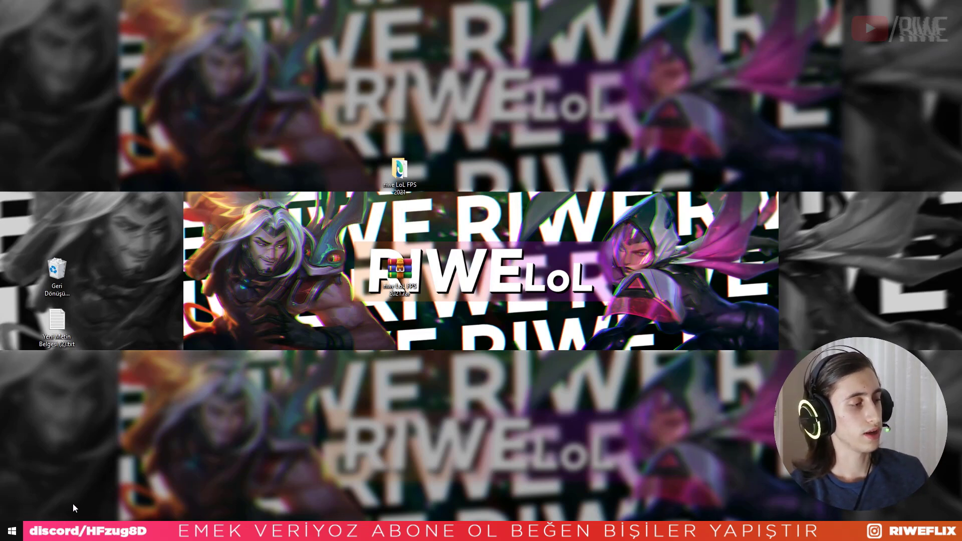
Step: Search Windows for "lol" and open the file location of the League of Legends app
click(73, 530)
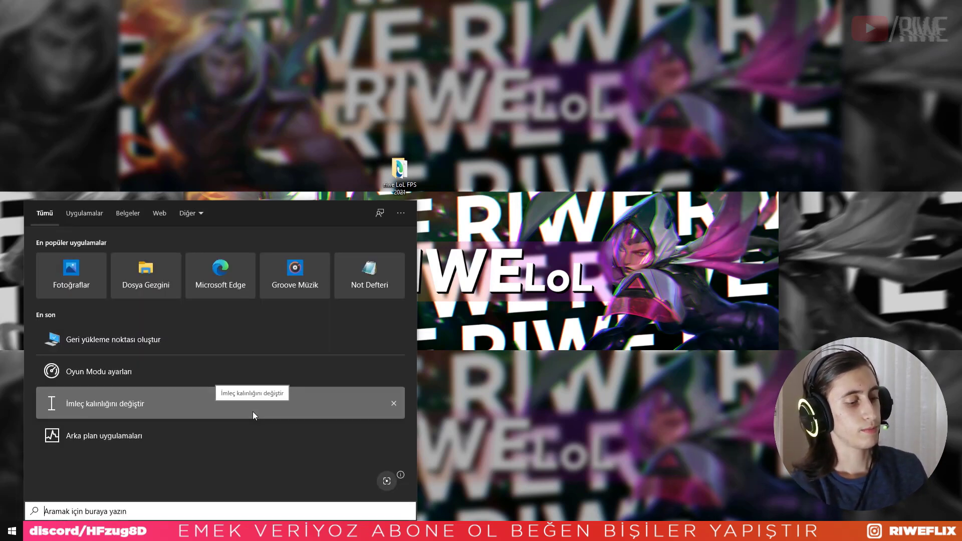
text(lol)
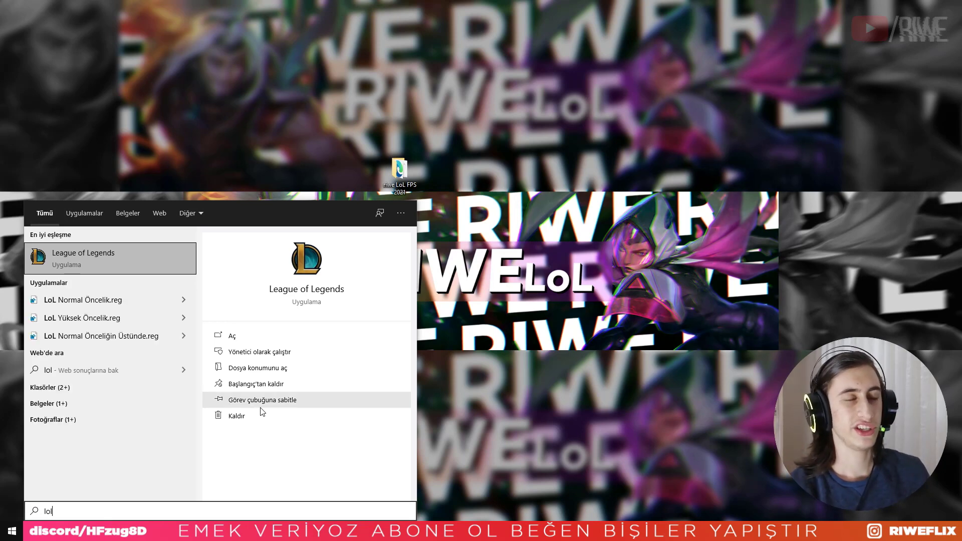
right_click(81, 262)
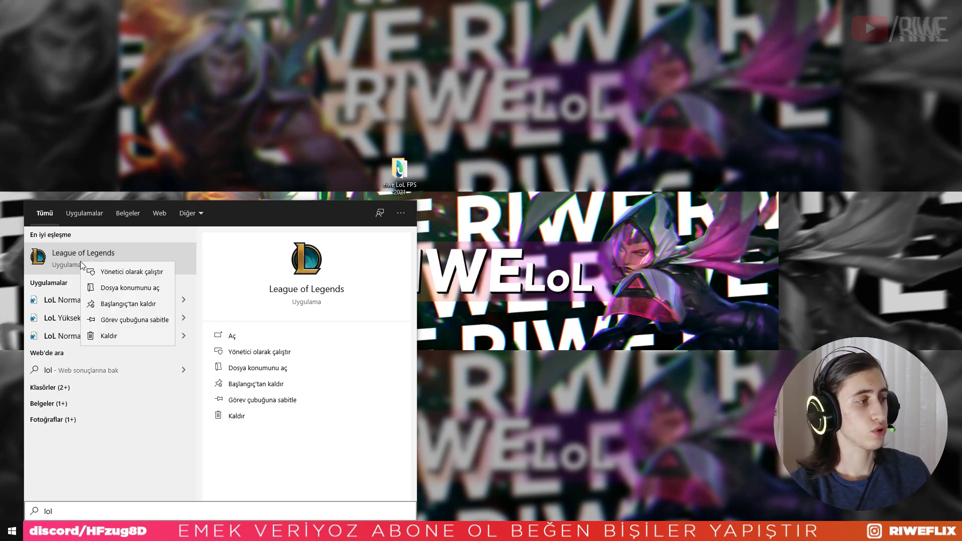
click(99, 292)
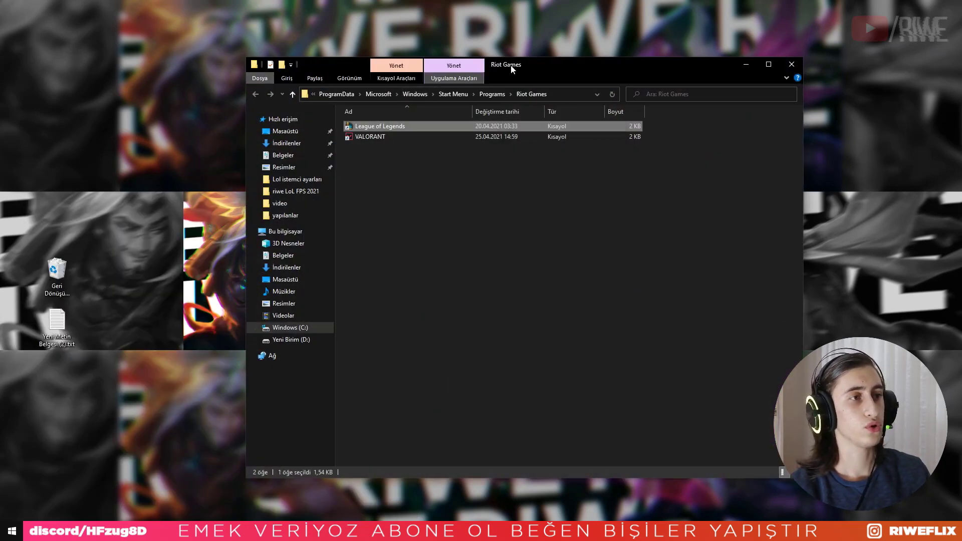
drag(512, 69, 456, 91)
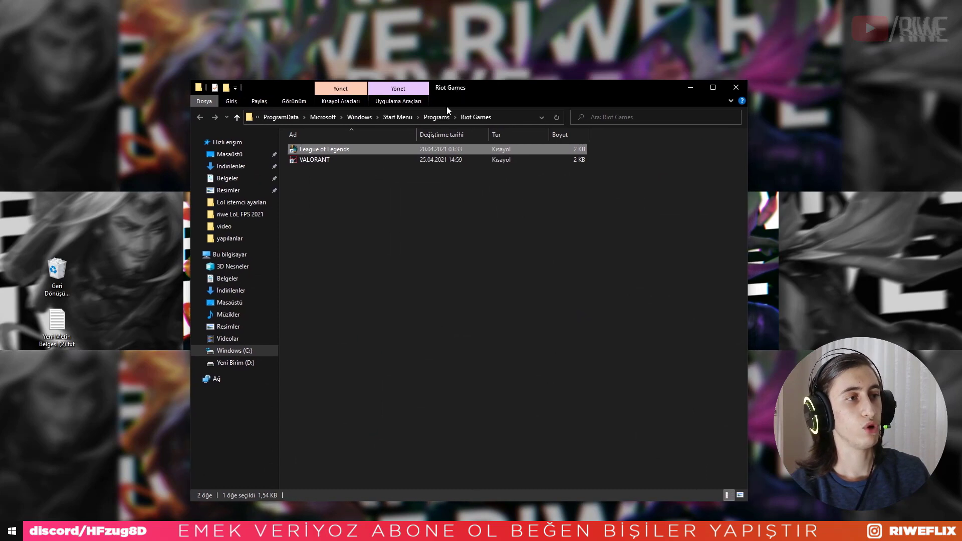
Step: Follow the League of Legends shortcut to its target location and open the League of Legends folder under Riot Games
right_click(328, 148)
click(248, 167)
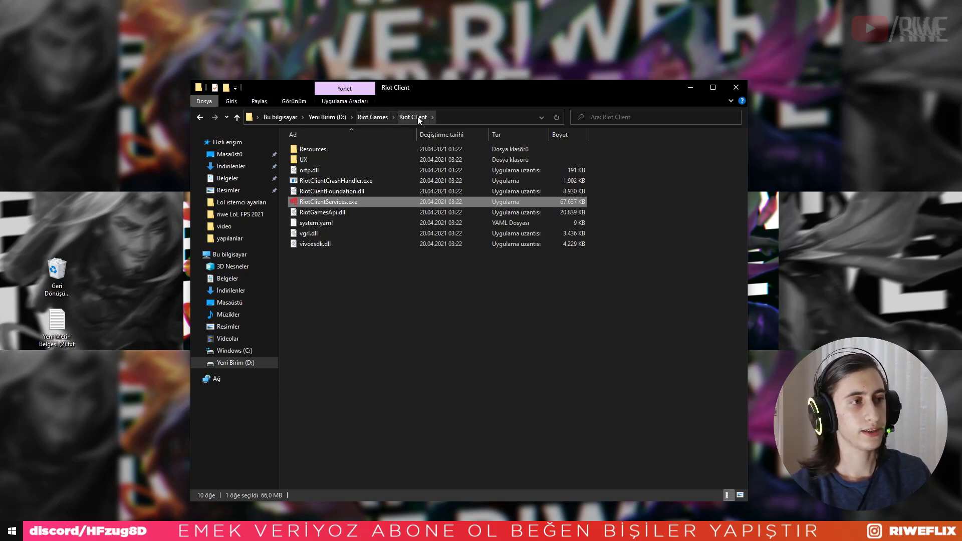
click(371, 119)
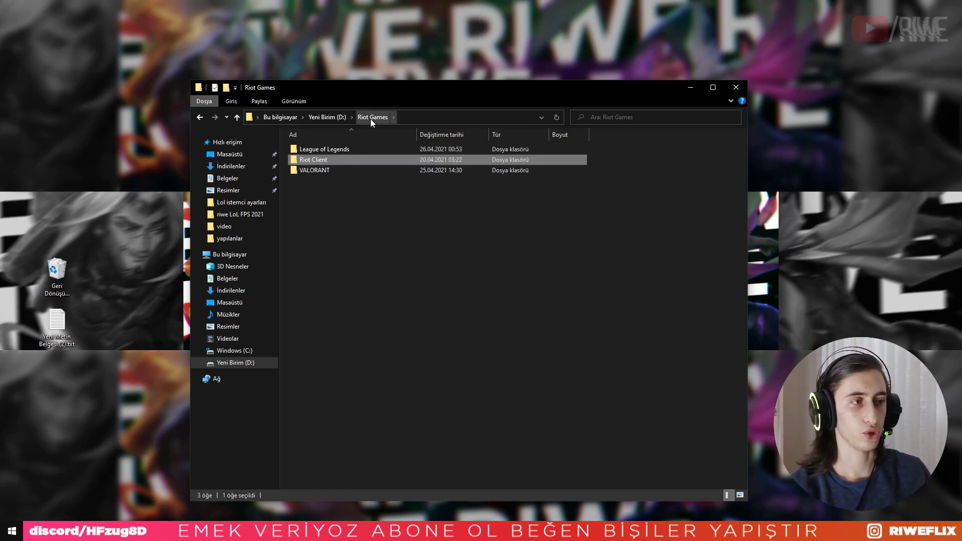
double_click(311, 148)
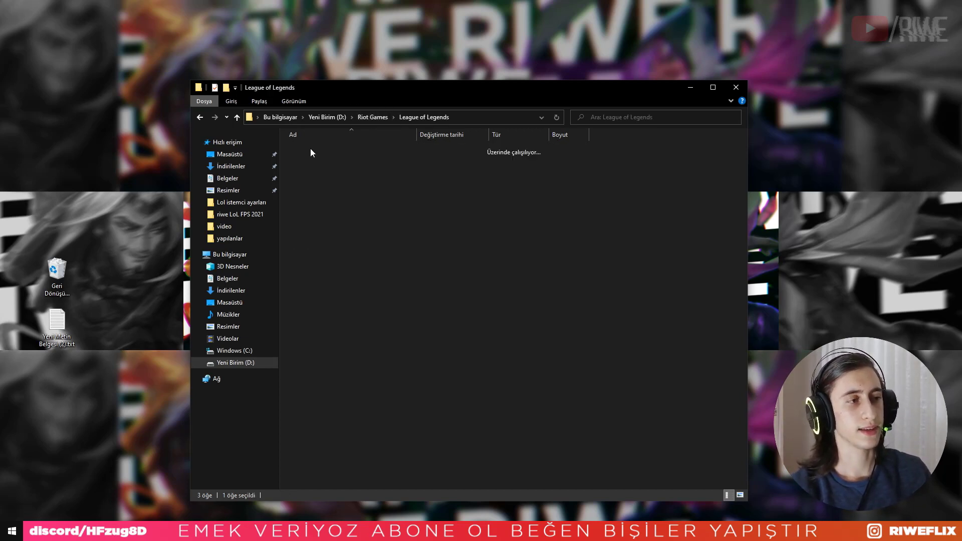
Step: Disable fullscreen optimizations in the compatibility properties of LeagueClient.exe
scroll(328, 185, down, 18)
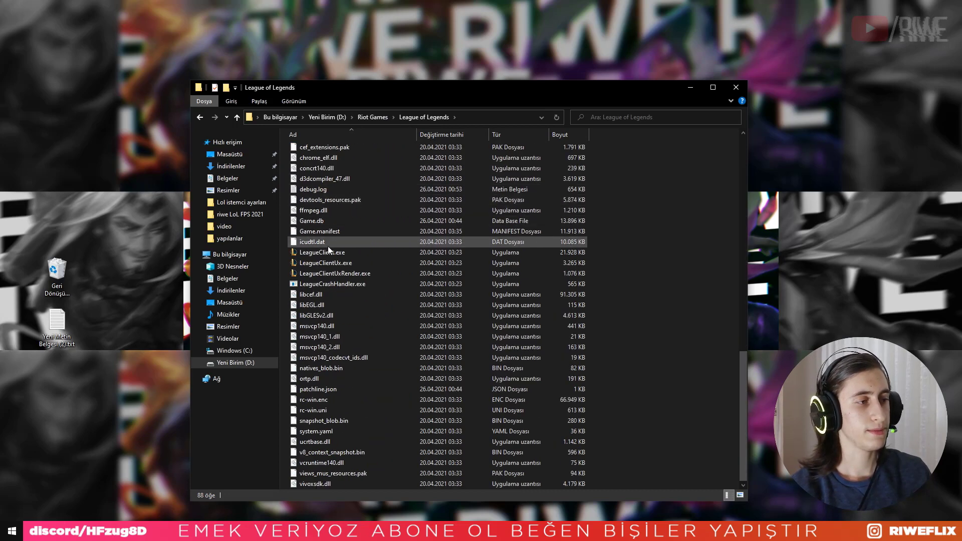
click(323, 252)
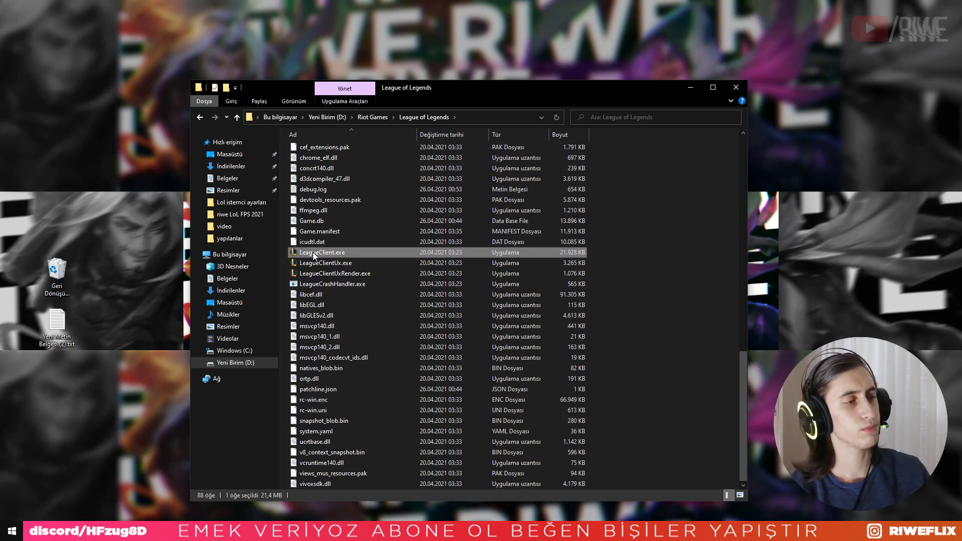
right_click(313, 252)
click(196, 495)
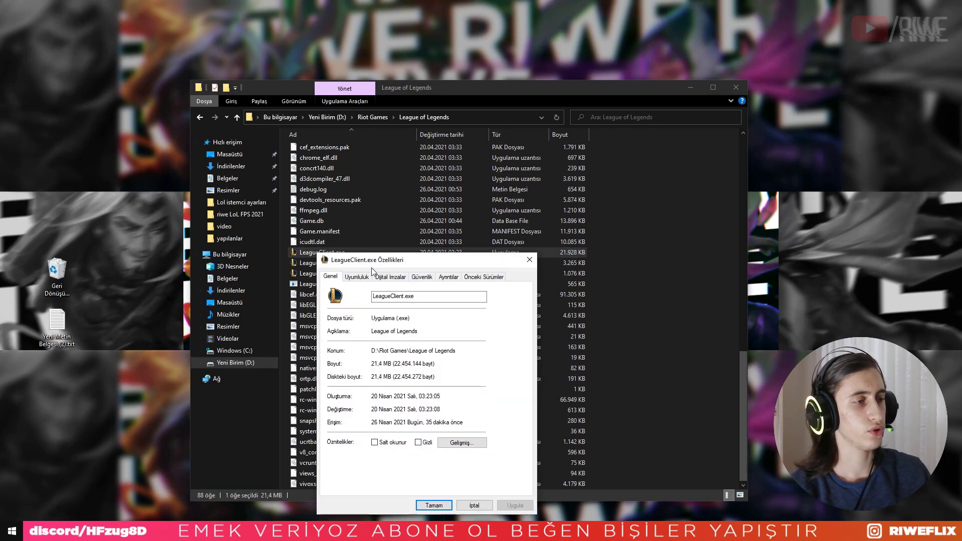
drag(371, 267, 371, 161)
click(356, 188)
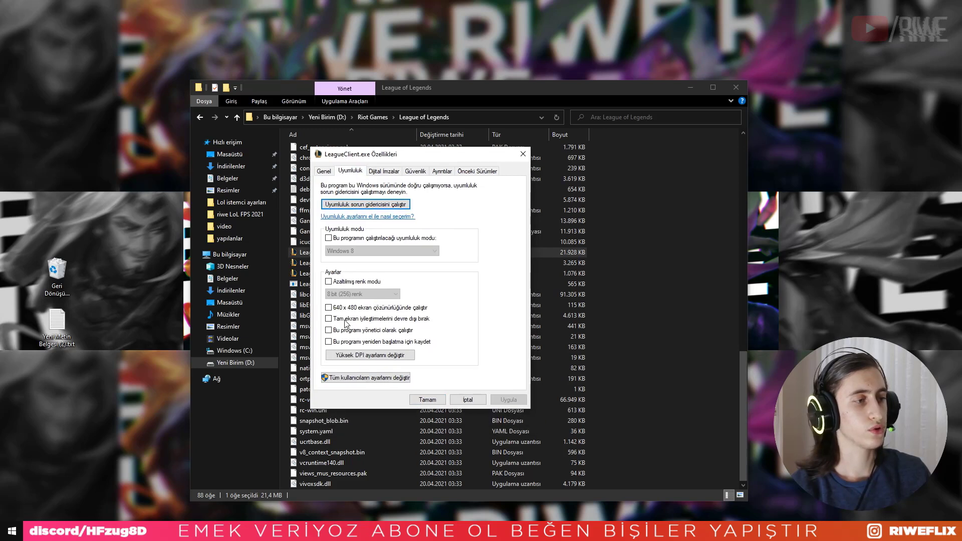
click(341, 321)
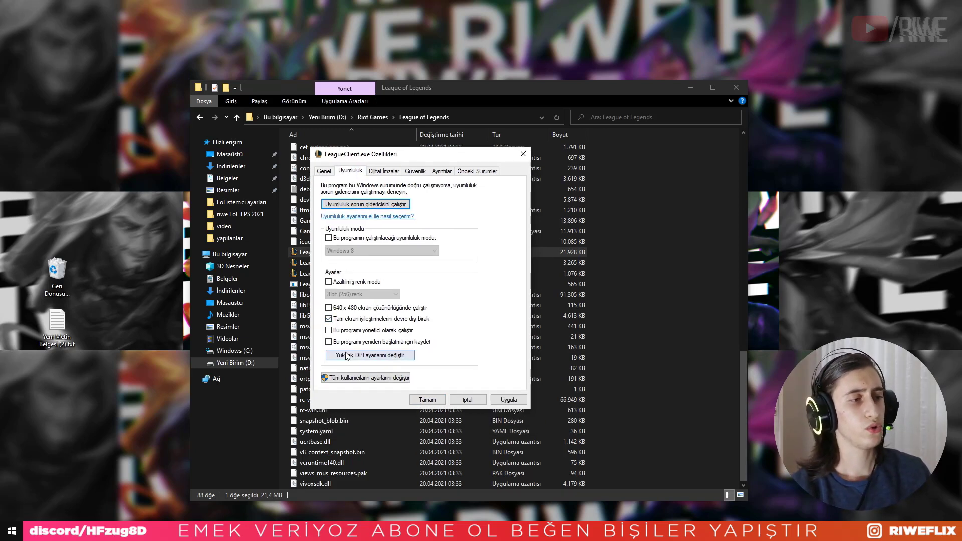
Step: Enable the high DPI scaling override for LeagueClient.exe and apply the compatibility settings
click(370, 354)
drag(415, 204, 392, 183)
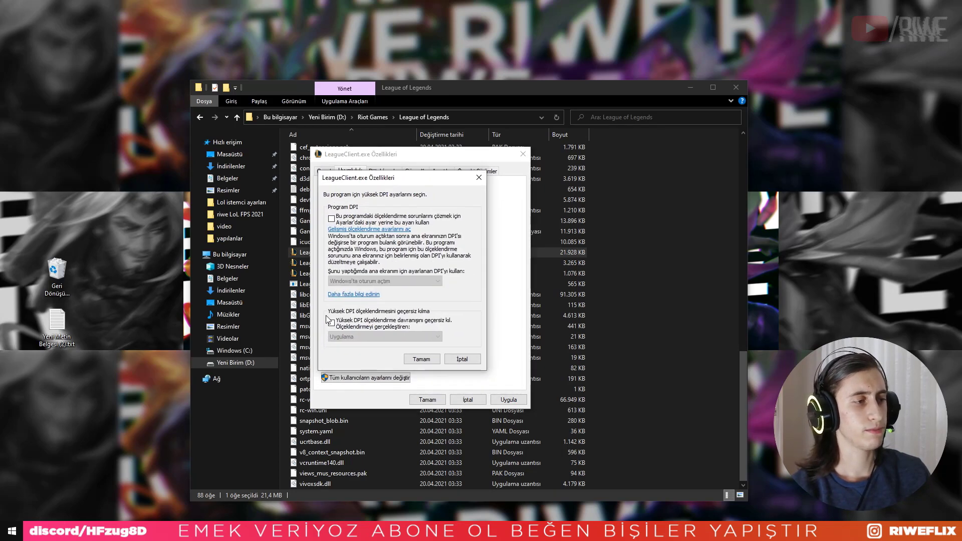
click(334, 326)
click(424, 362)
click(509, 400)
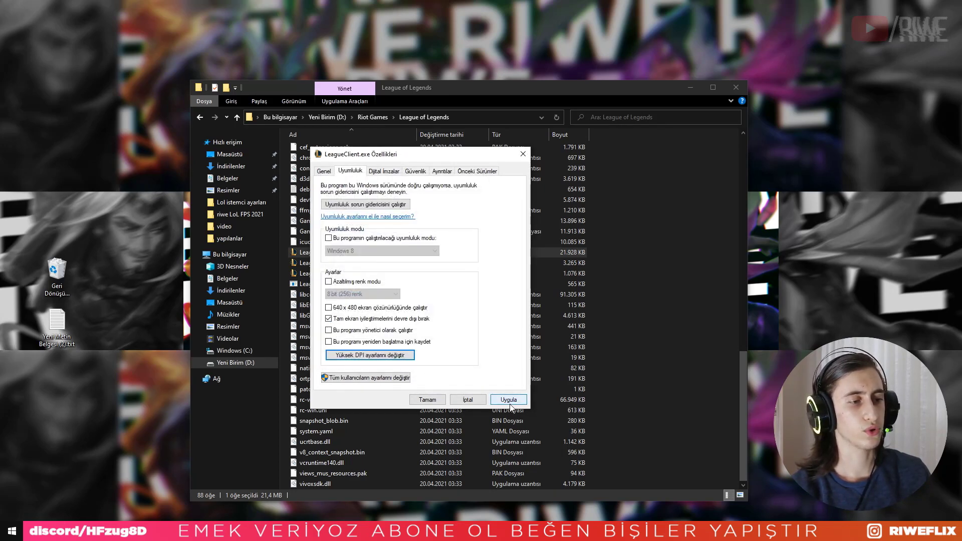
click(426, 400)
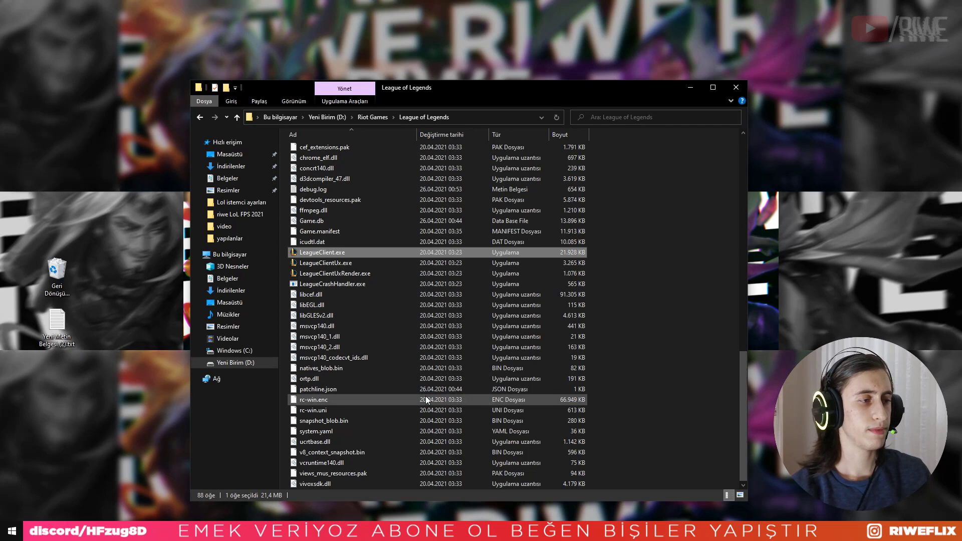
Step: Disable fullscreen optimizations and override high DPI scaling behavior in the compatibility properties of LeagueClientUx.exe
right_click(331, 263)
click(295, 511)
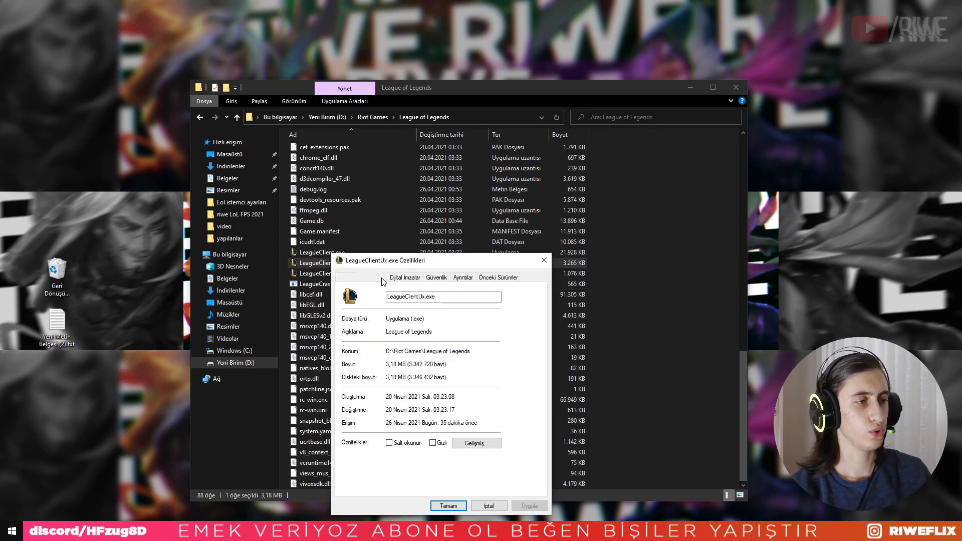
click(372, 277)
drag(401, 260, 390, 197)
click(364, 400)
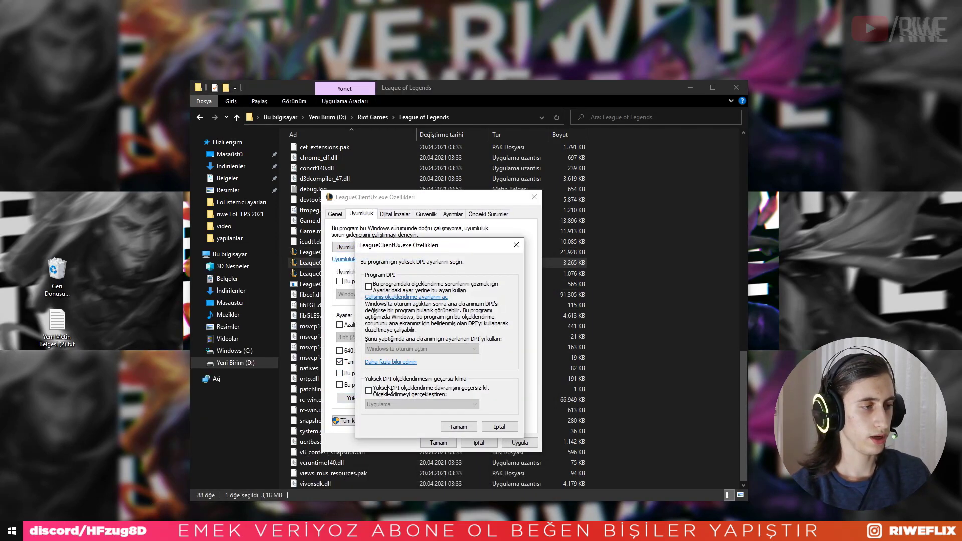
click(436, 437)
click(438, 442)
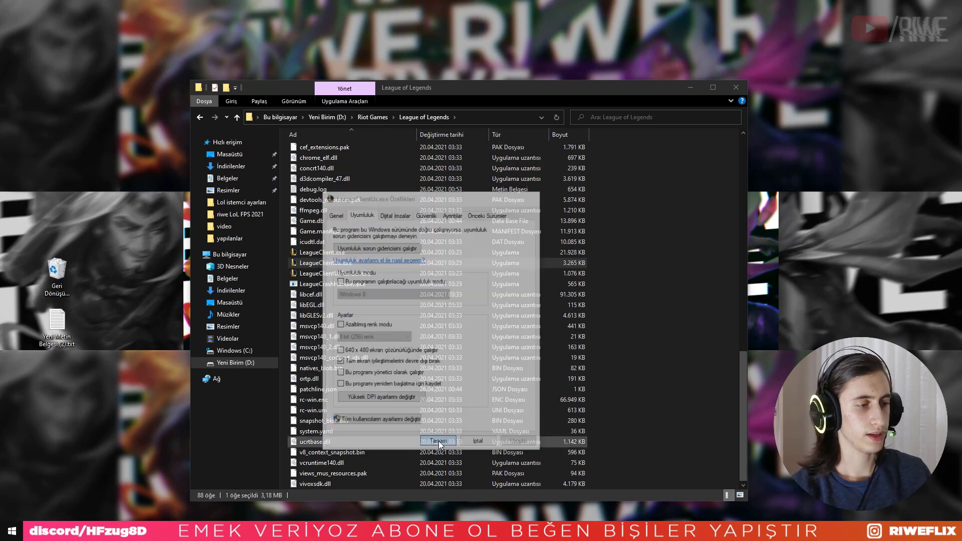
Step: Disable fullscreen optimizations and override high DPI scaling behavior in the compatibility properties of LeagueClientUxRender.exe
key(Down)
key(alt+Return)
click(379, 461)
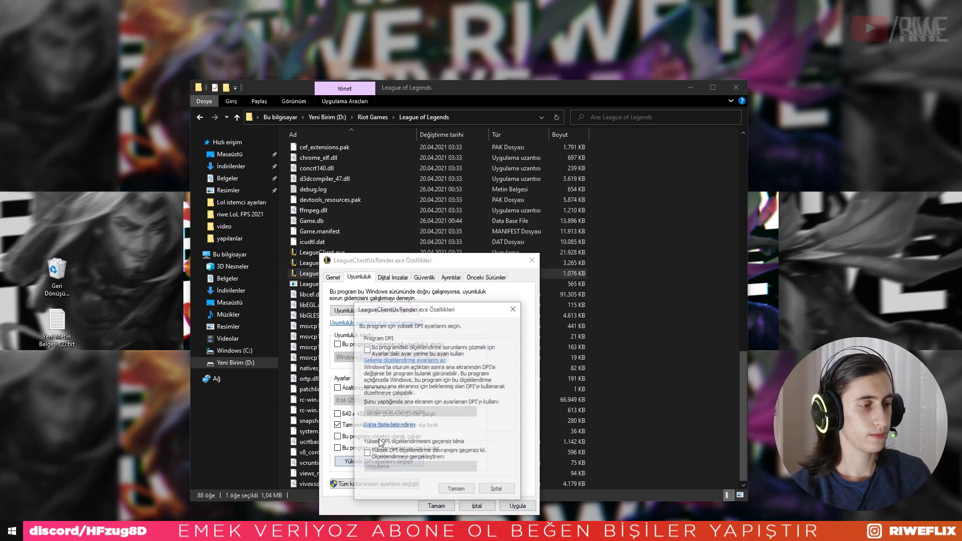
click(436, 499)
click(437, 506)
Step: Open the Game folder inside the League of Legends folder
scroll(367, 375, up, 18)
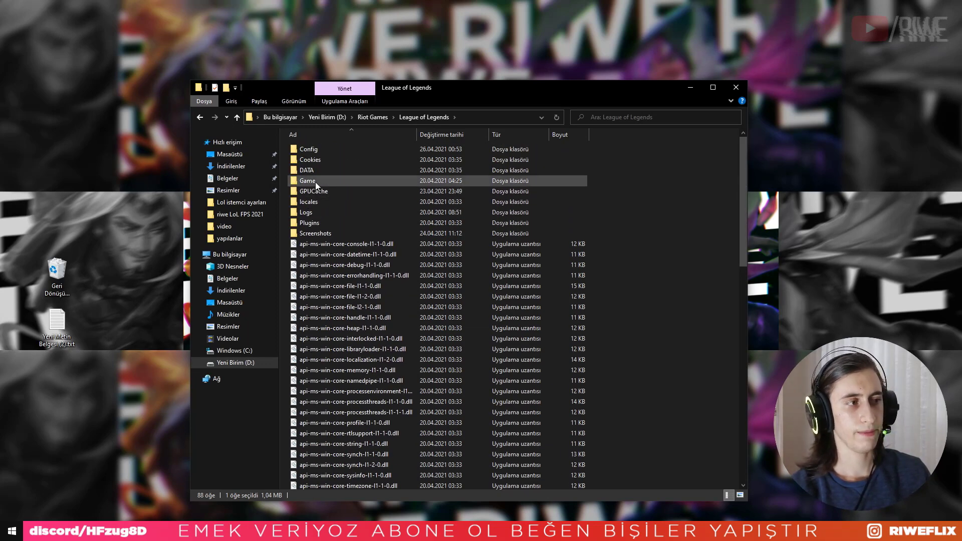
double_click(315, 182)
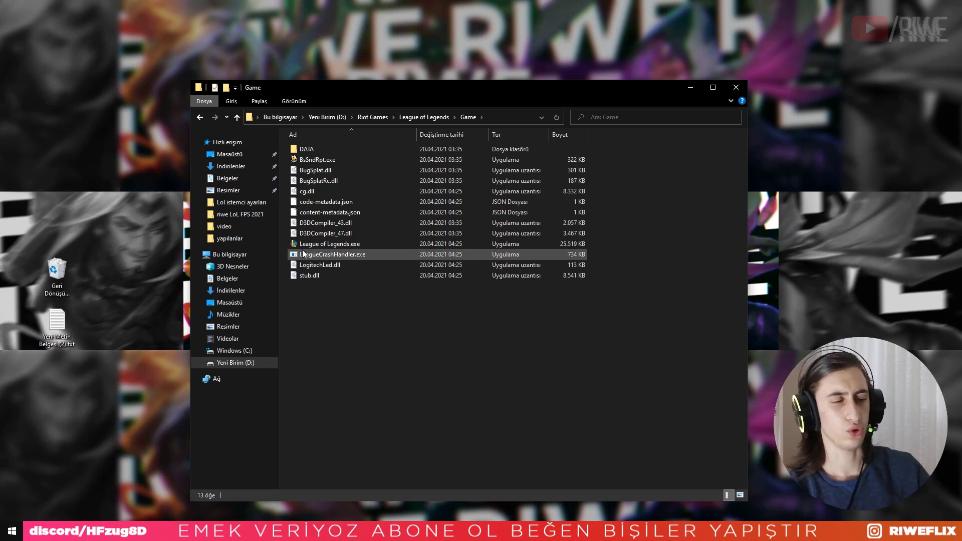
Step: Disable fullscreen optimizations and override high DPI scaling behavior in the compatibility properties of League of Legends.exe
right_click(310, 243)
click(246, 484)
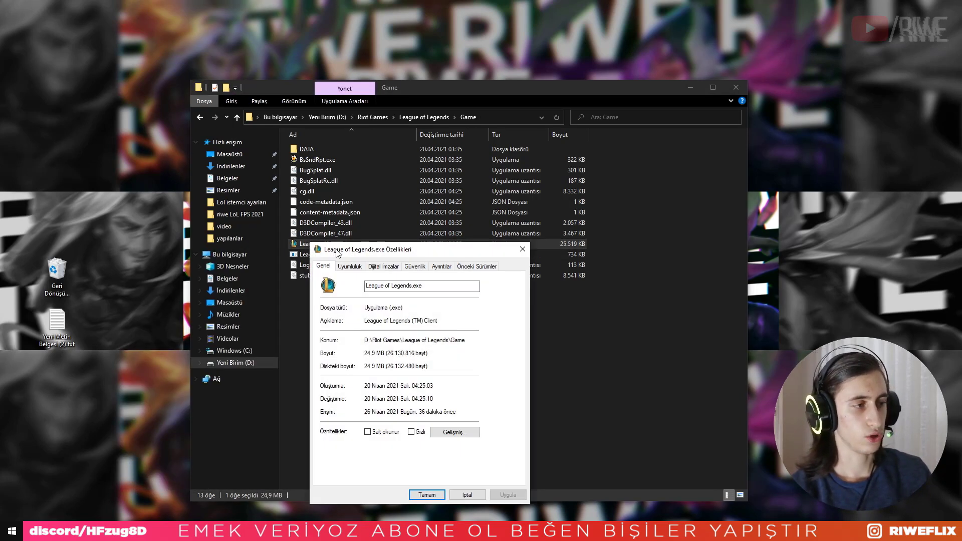
drag(338, 253, 362, 124)
click(492, 194)
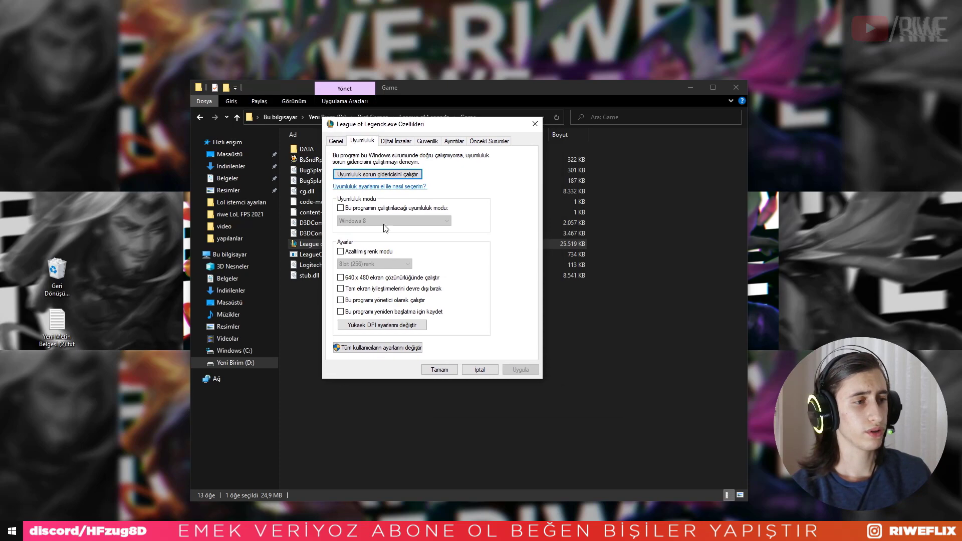
click(366, 348)
click(453, 373)
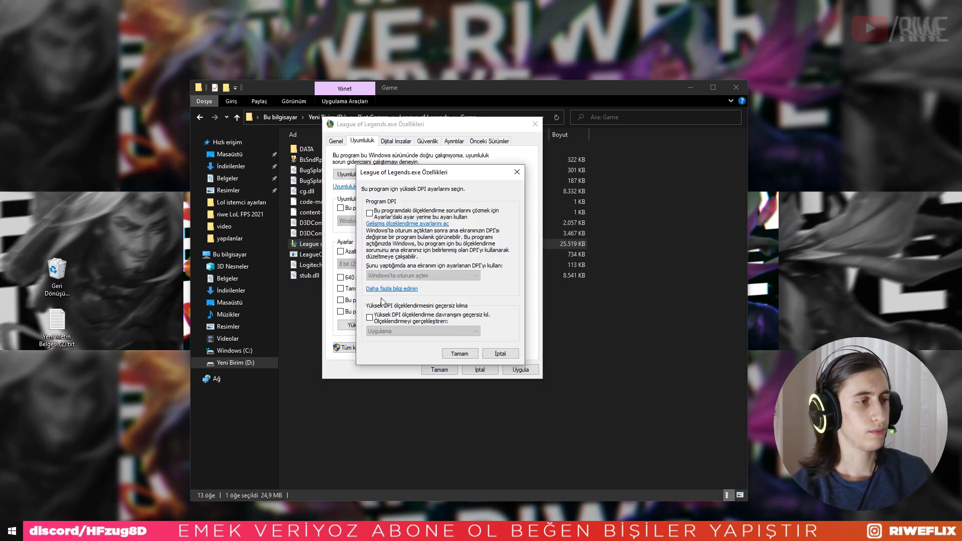
click(474, 365)
click(472, 372)
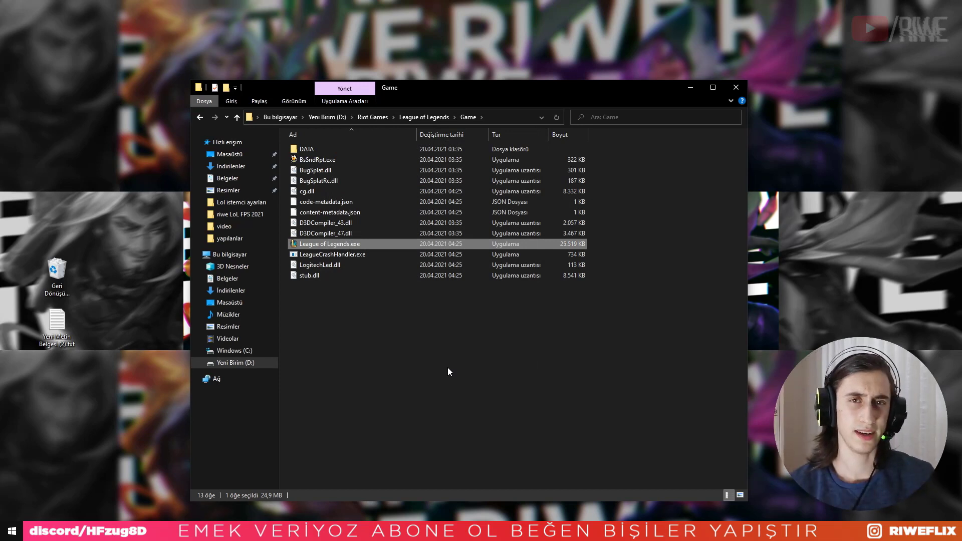
click(449, 368)
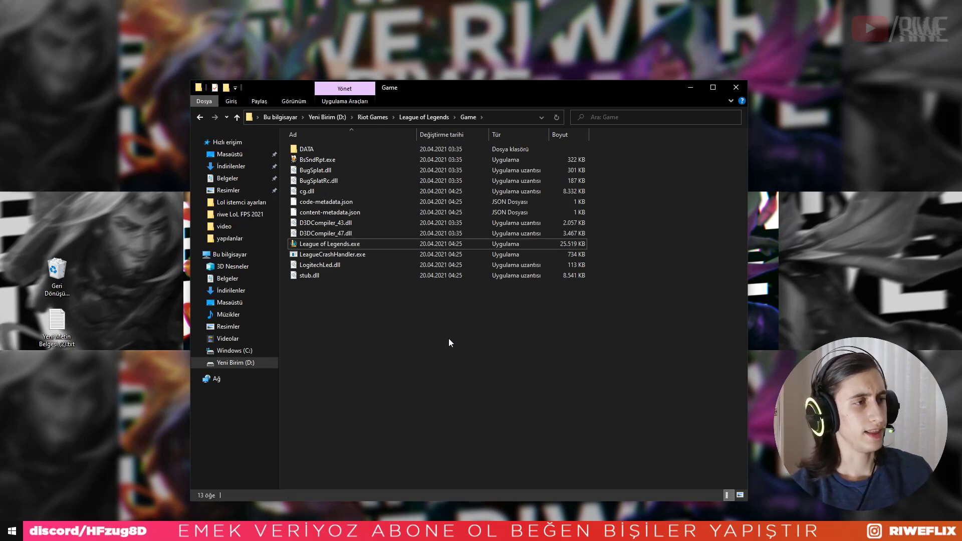
Step: Open the League of Legends Config folder and, beside it, the riwe LoL FPS 2021 folder from the desktop
click(428, 120)
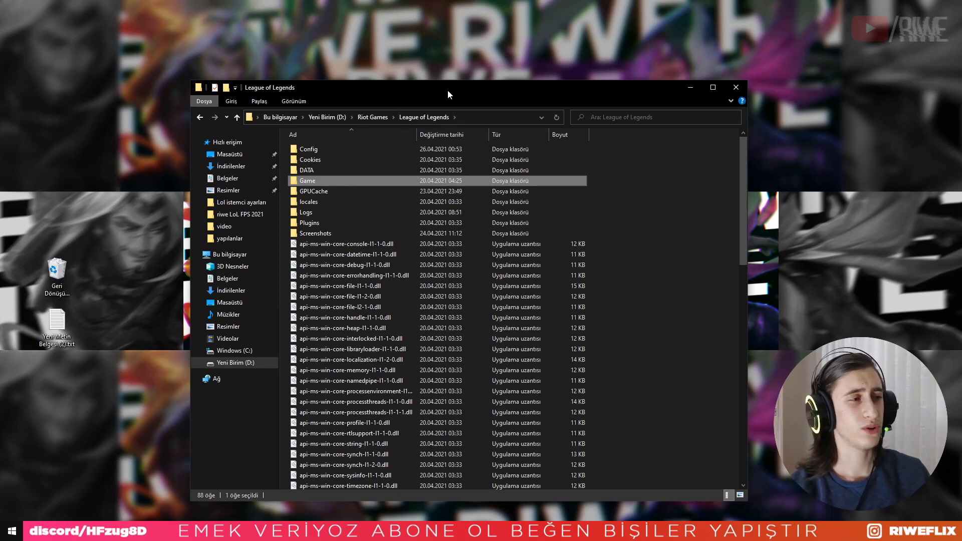
double_click(308, 149)
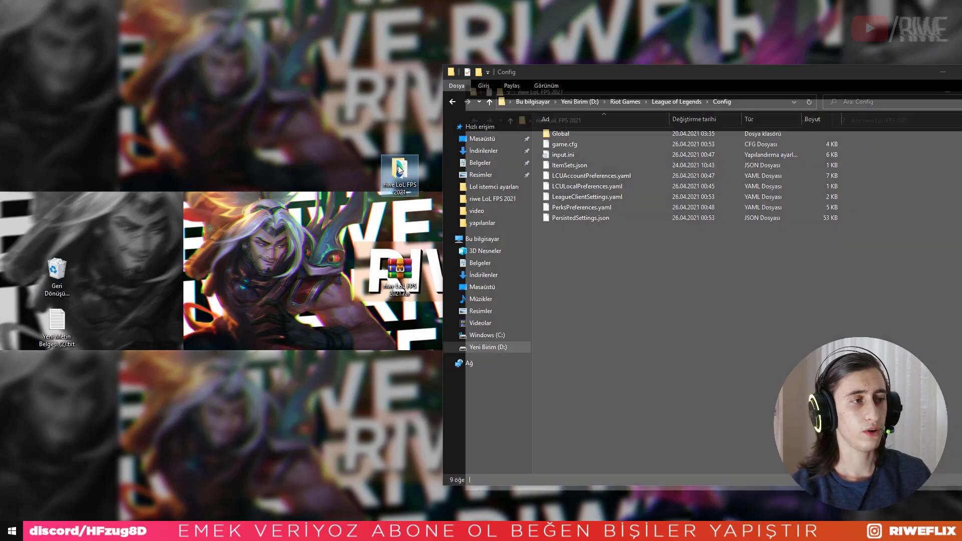
double_click(399, 170)
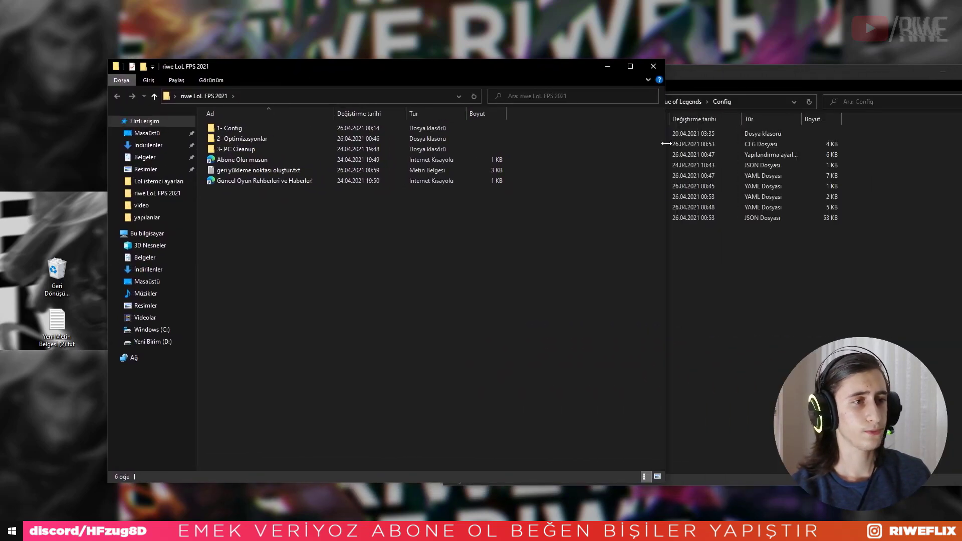
drag(666, 144, 429, 144)
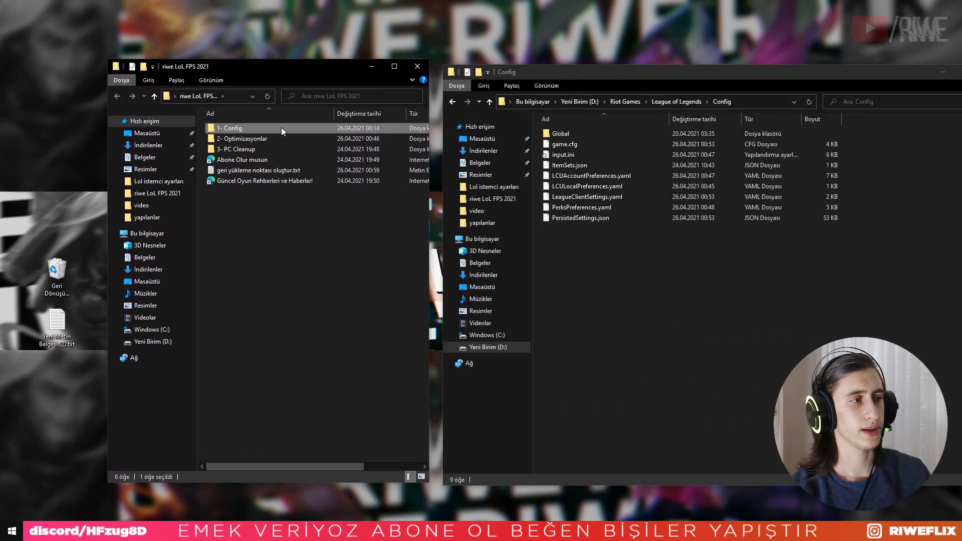
Step: Open the Önerilen preset folder inside the 1- Config folder of riwe LoL FPS 2021
double_click(281, 128)
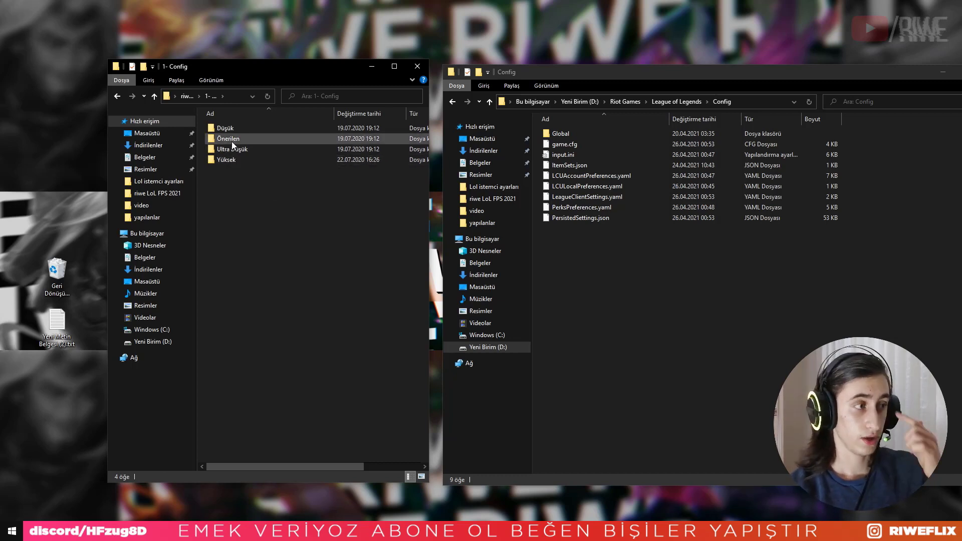
double_click(232, 141)
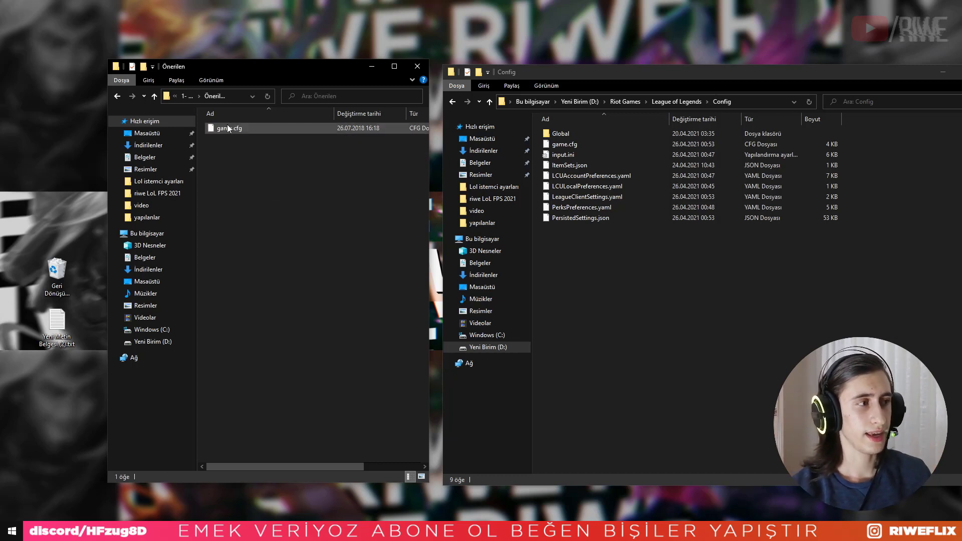
key(alt+Left)
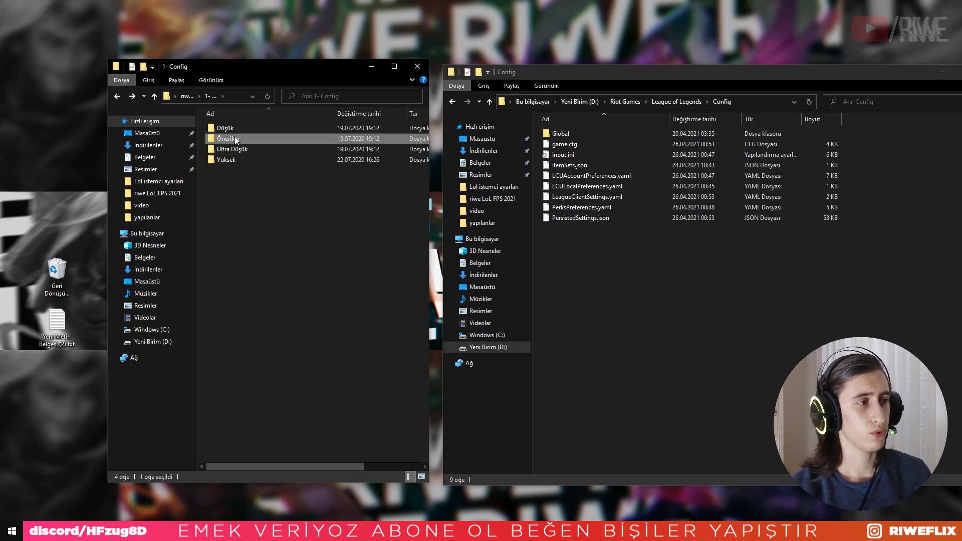
double_click(232, 139)
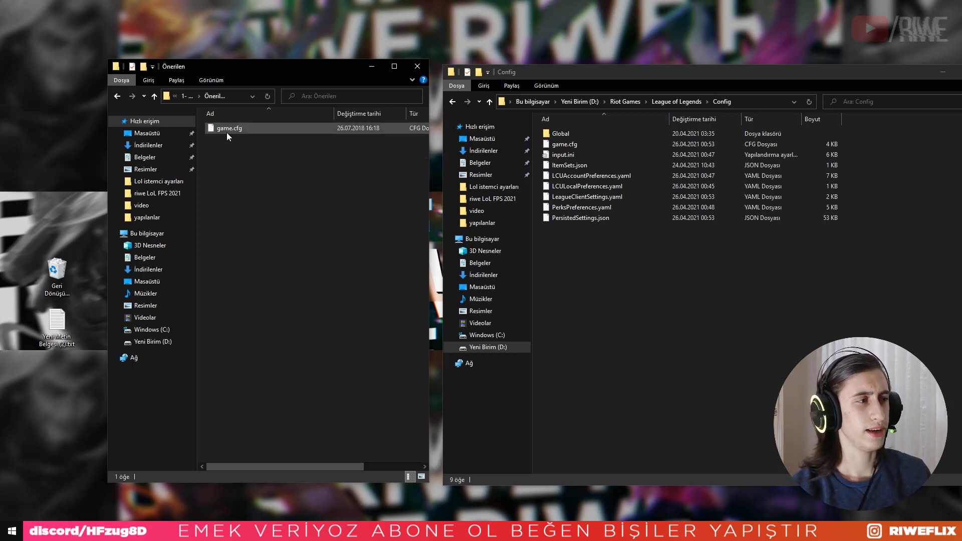
drag(284, 121, 306, 160)
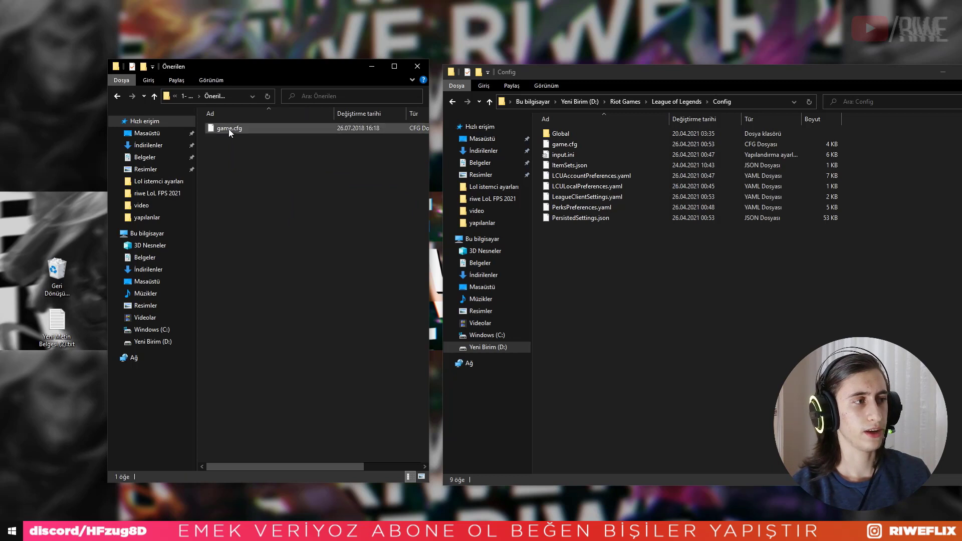
drag(228, 128, 626, 272)
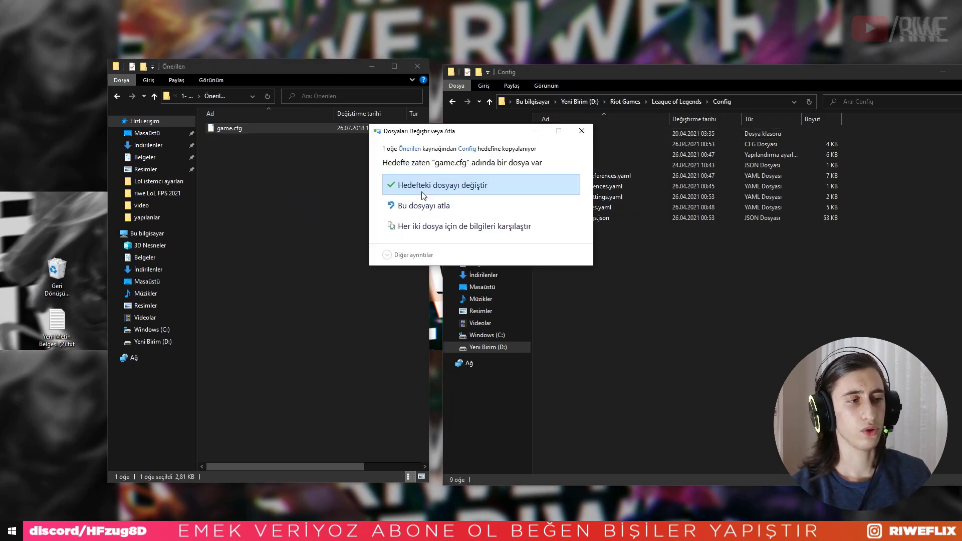
click(581, 130)
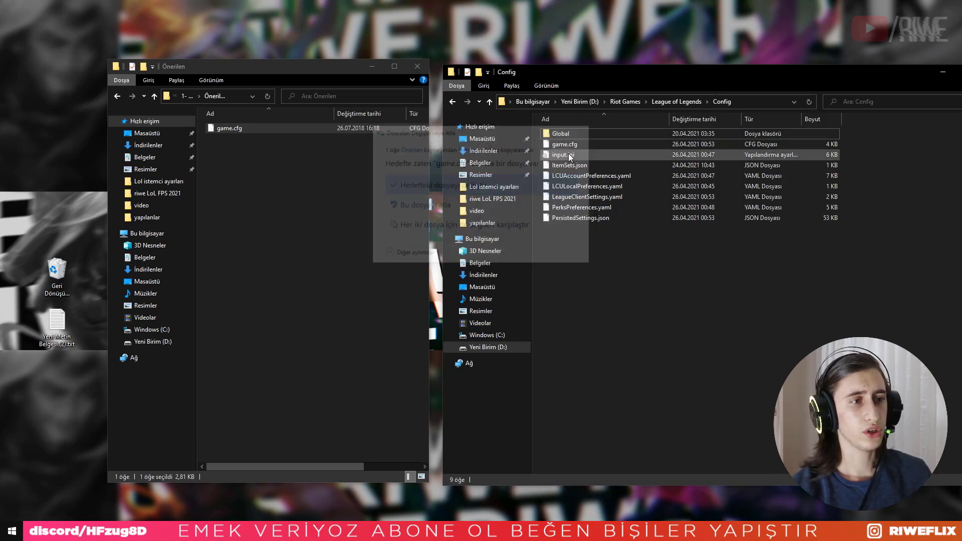
Step: Create a desktop shortcut to game.cfg from the League of Legends Config folder and place it below the desktop text file
click(565, 145)
right_click(561, 146)
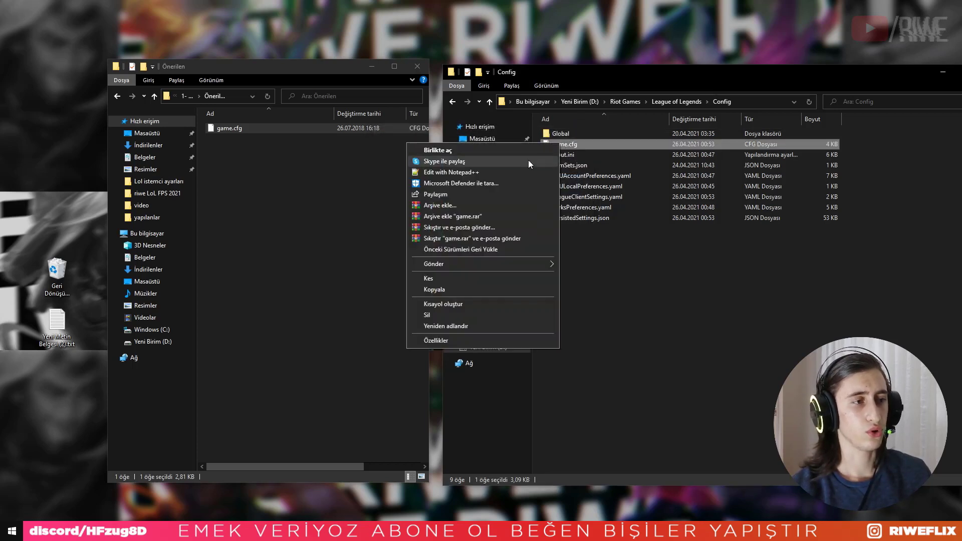
mouse_move(541, 264)
click(596, 298)
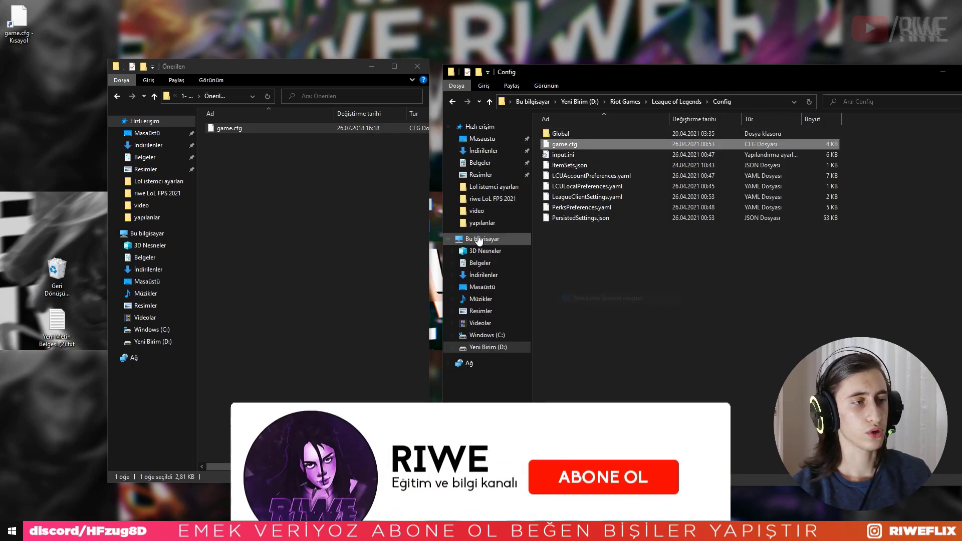
drag(18, 175, 31, 366)
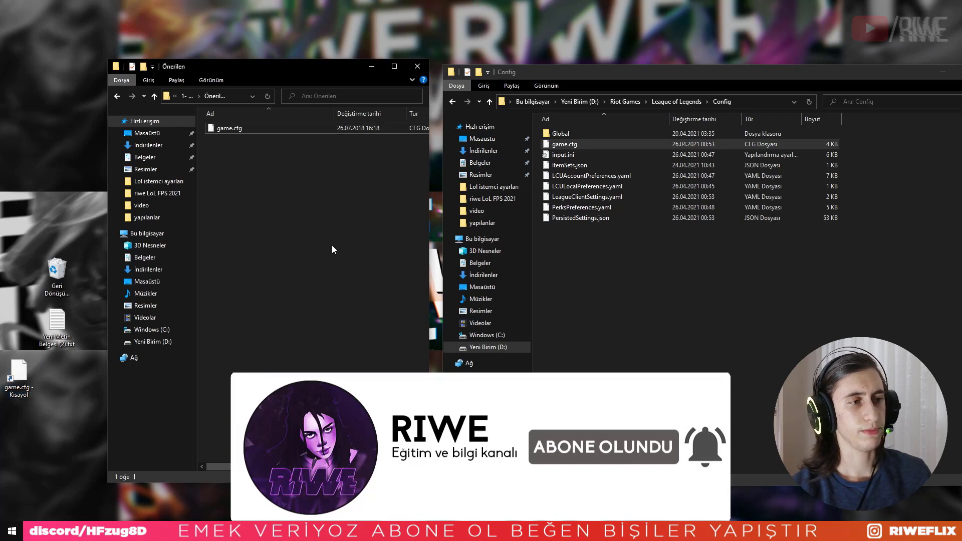
Step: Replace game.cfg in the League of Legends Config folder with the Önerilen version and close both folder windows
drag(226, 128, 626, 292)
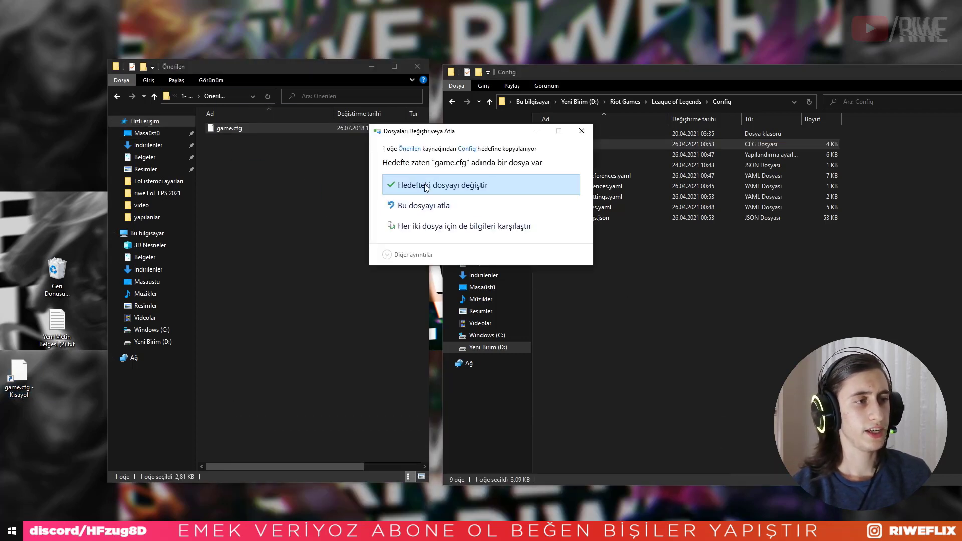
click(426, 187)
key(alt+Left)
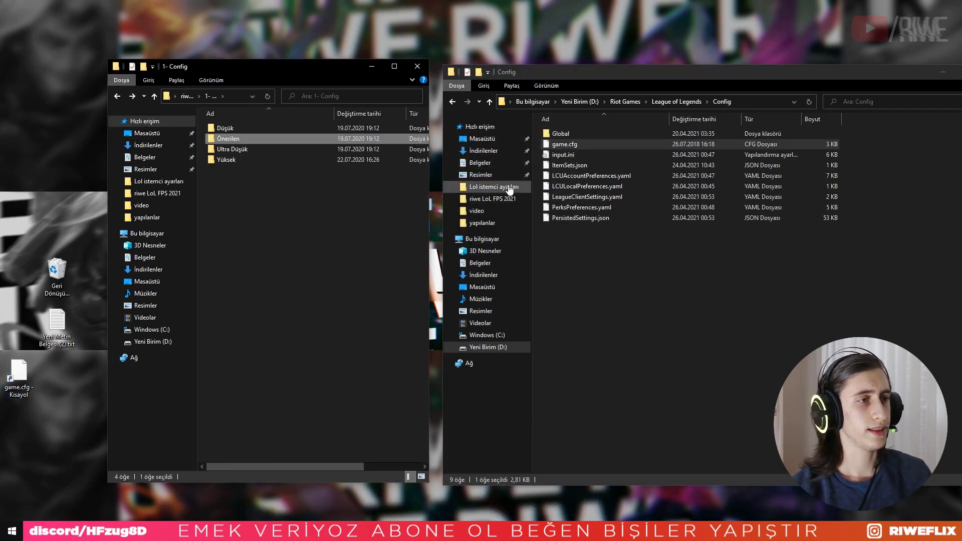
drag(588, 71, 580, 68)
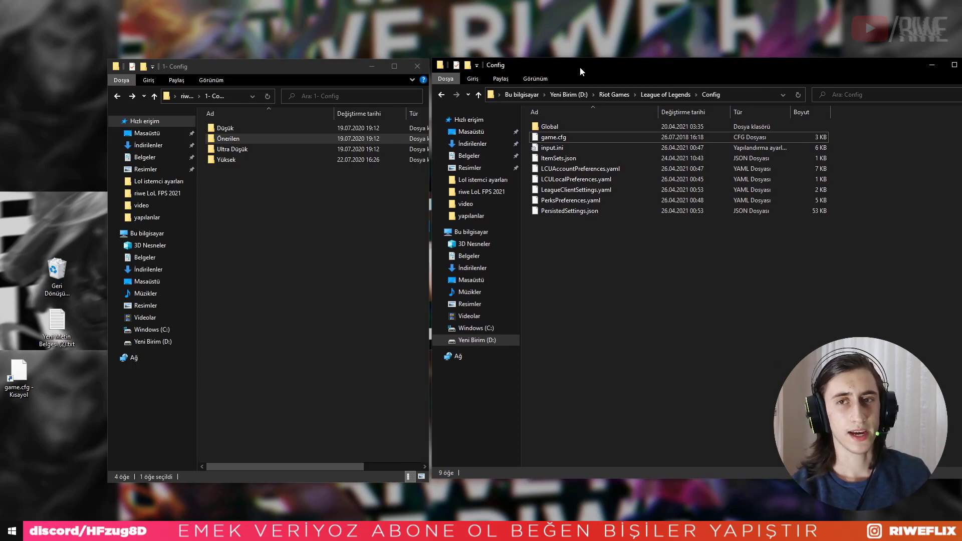
key(alt+F4)
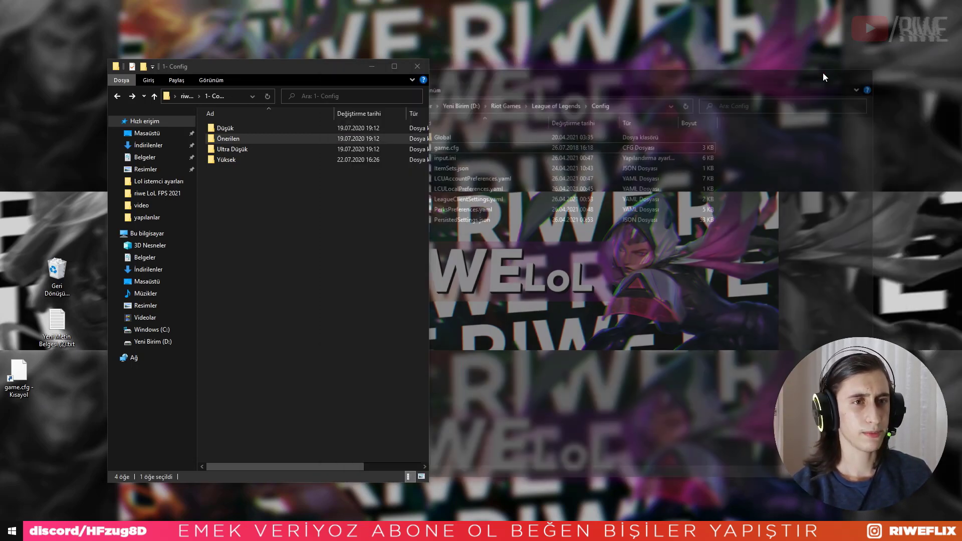
click(423, 66)
Step: Search Windows for "oyun mod", open the Oyun Modu settings and check the Xbox Game Bar switch
key(super)
text(oyun)
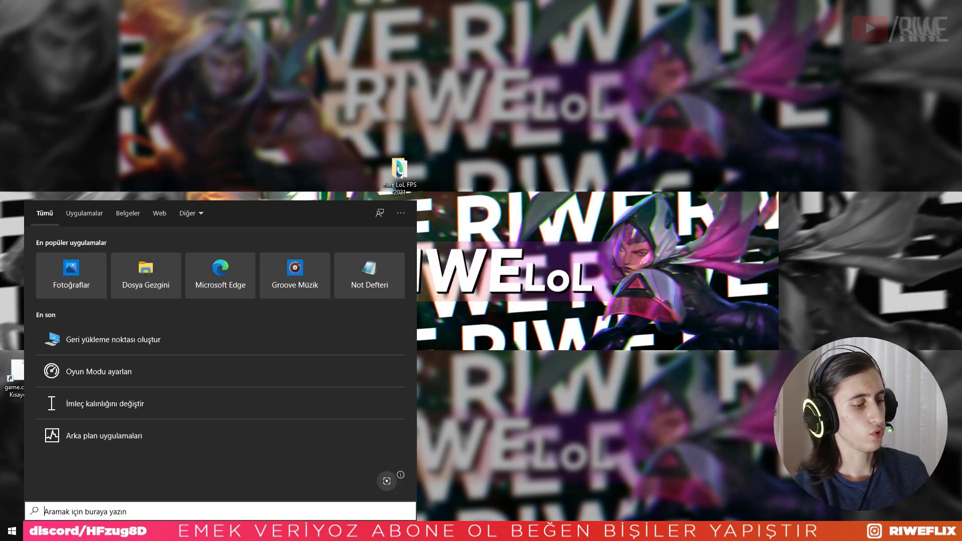
text( mod)
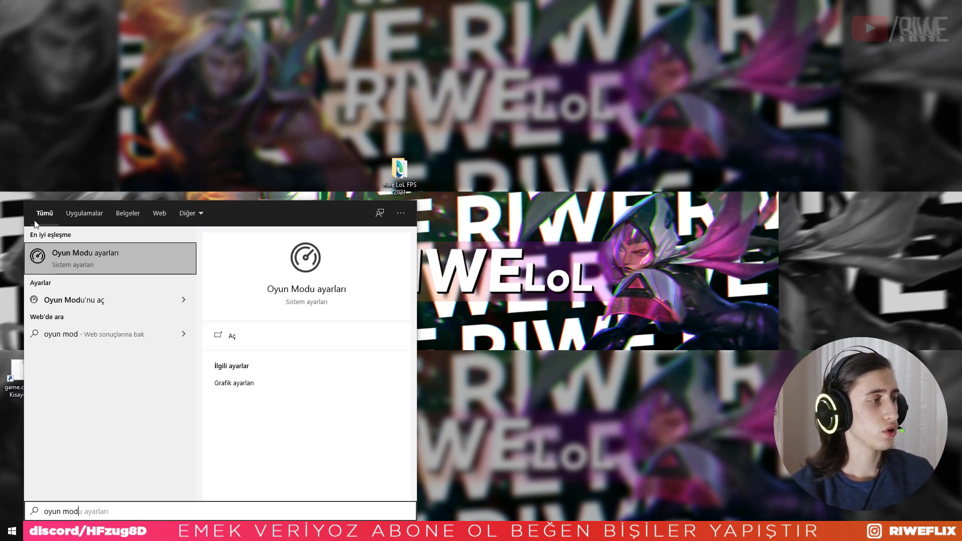
click(58, 262)
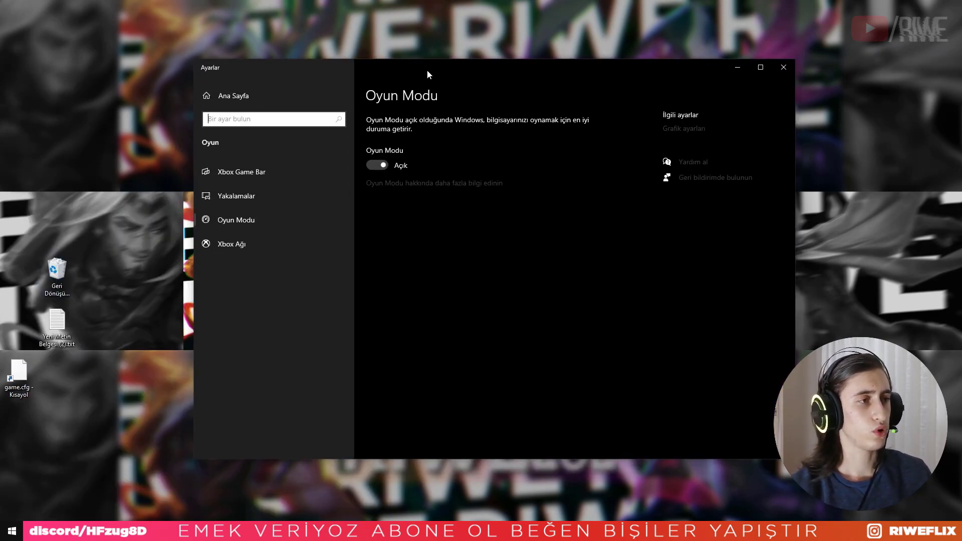
click(245, 172)
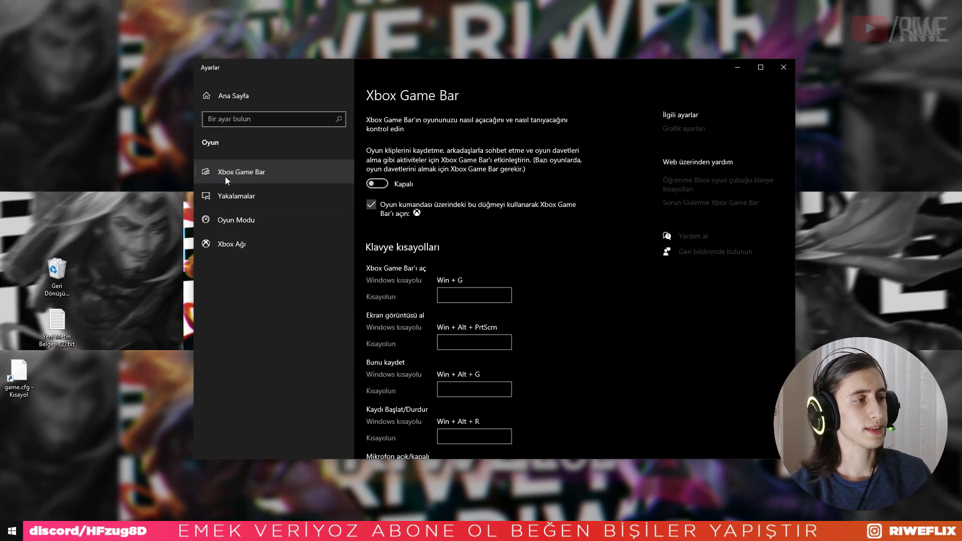
click(373, 182)
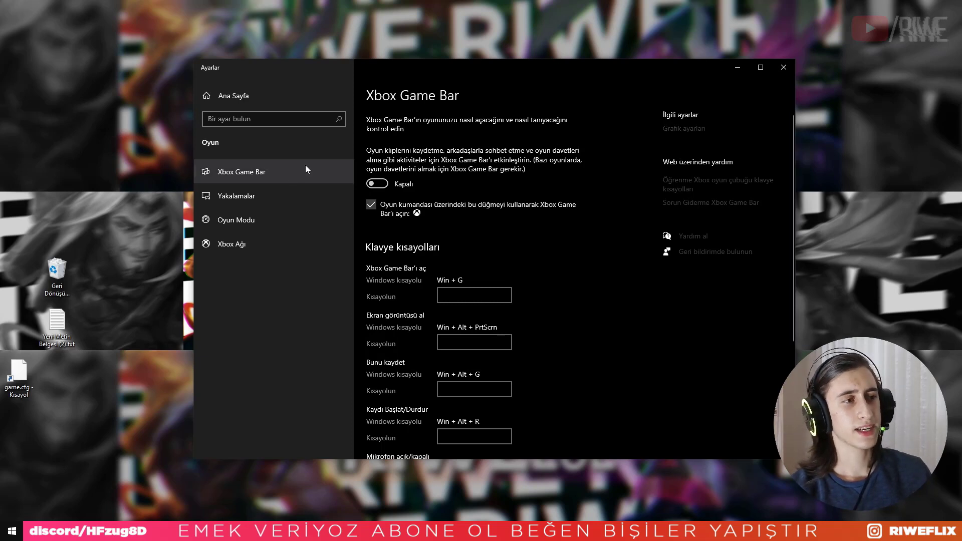
Step: Add LeagueClient.exe from the Riot Games League of Legends folder to the graphics performance preference list
click(686, 129)
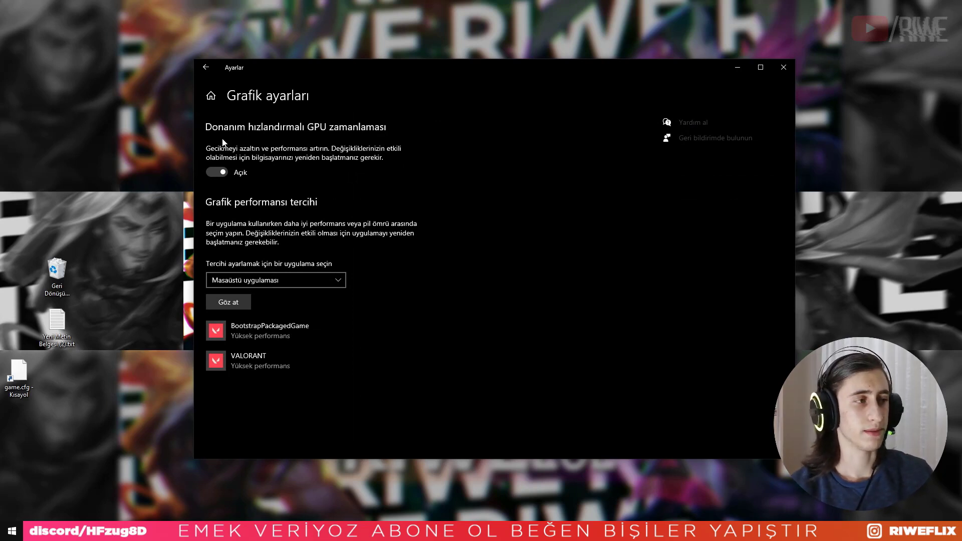
click(225, 296)
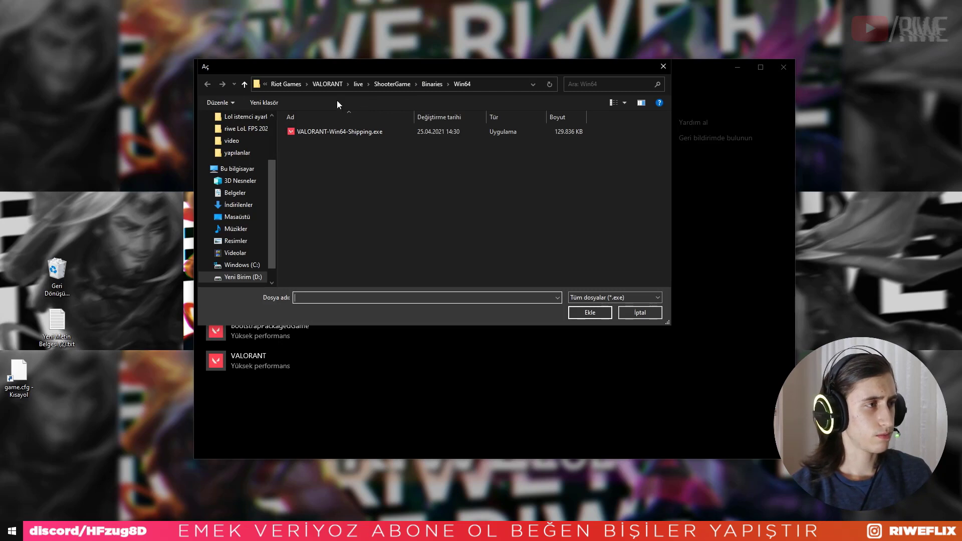
click(294, 85)
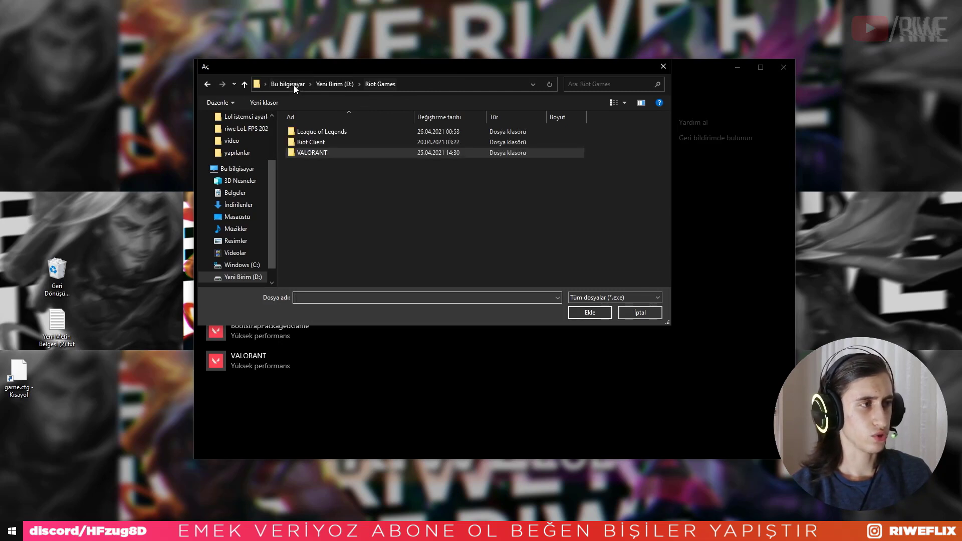
double_click(324, 131)
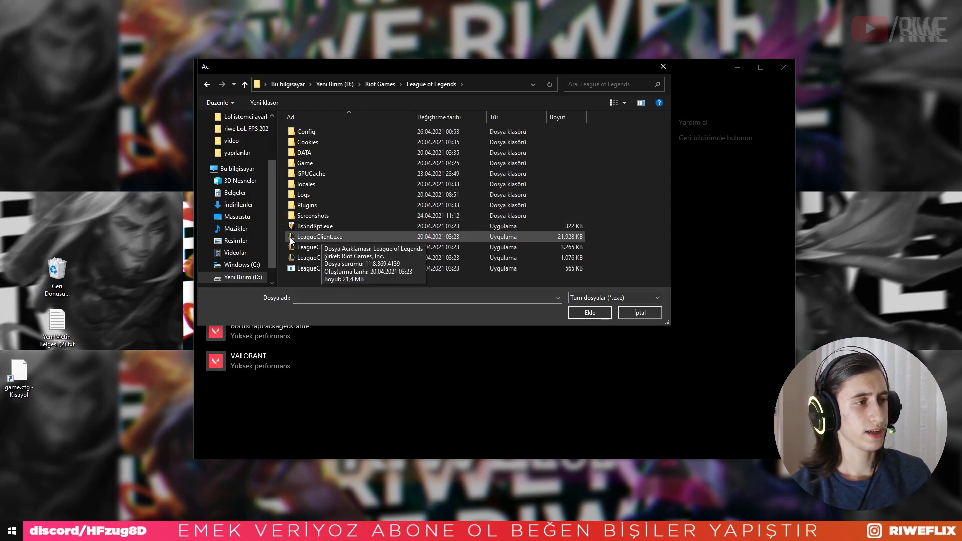
double_click(302, 237)
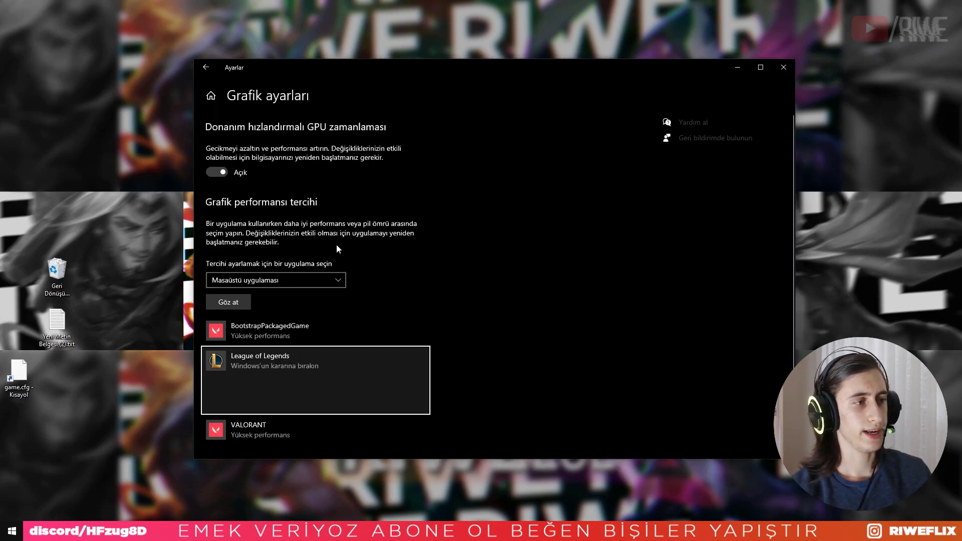
Step: Set the graphics preference of League of Legends to Yüksek performans and save it
click(351, 402)
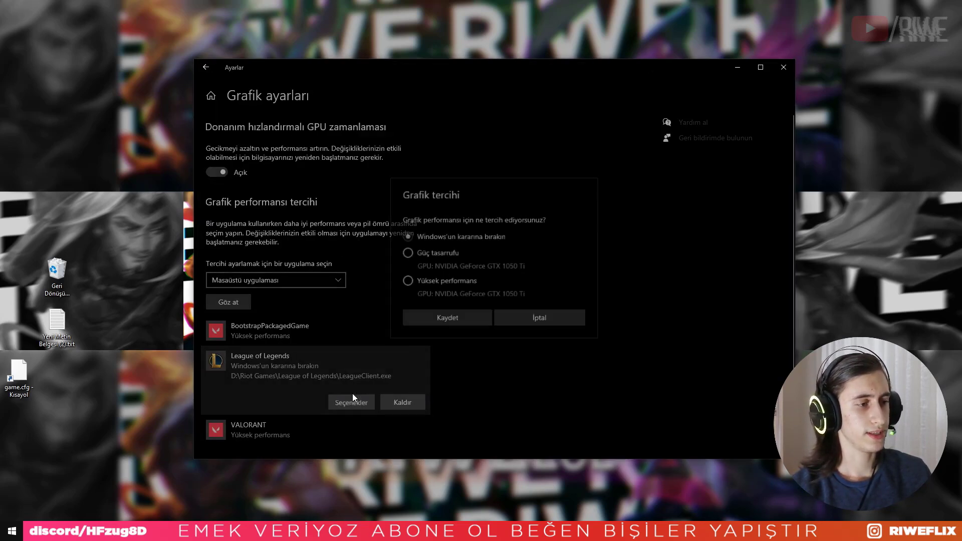
click(414, 284)
click(426, 314)
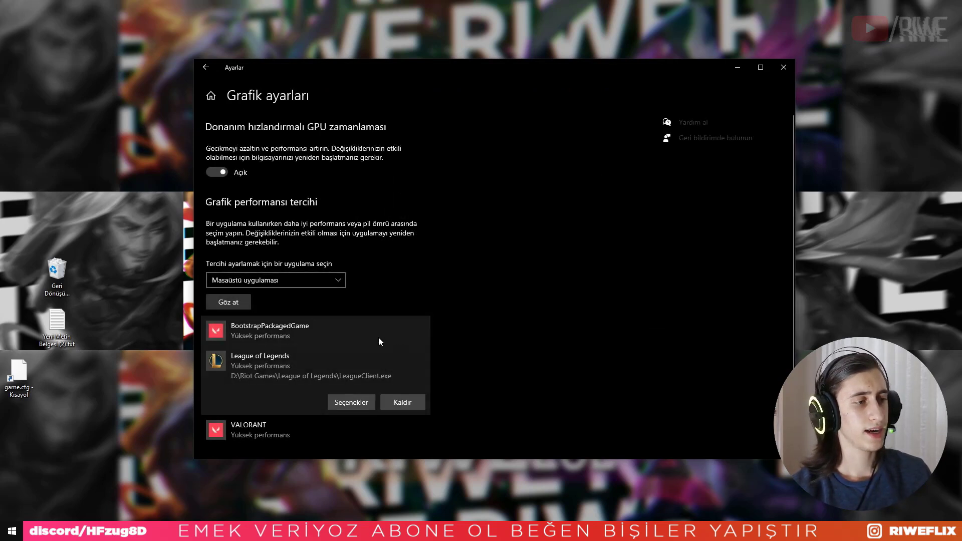
Step: Add LeagueClientUx.exe to the graphics performance preference list and save its preference as Yüksek performans
click(228, 303)
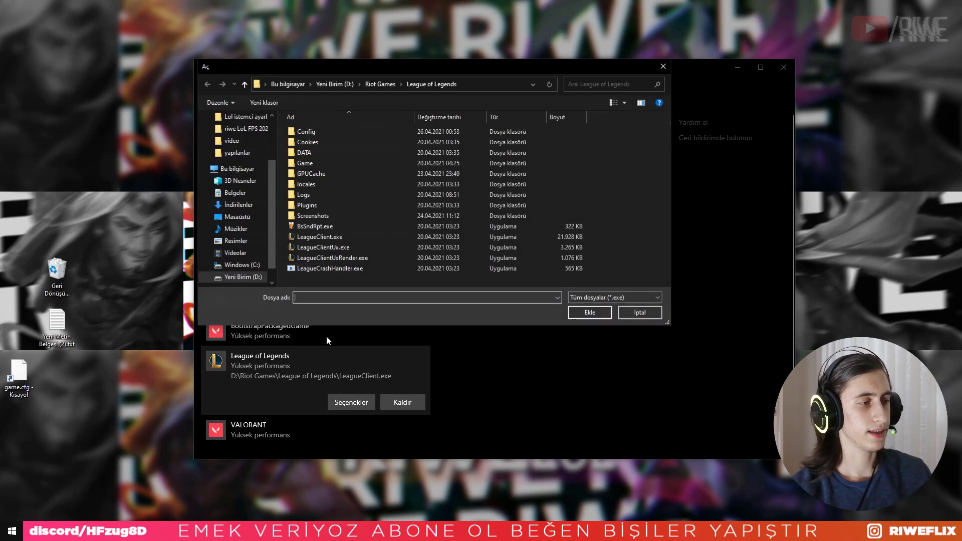
double_click(332, 248)
click(351, 402)
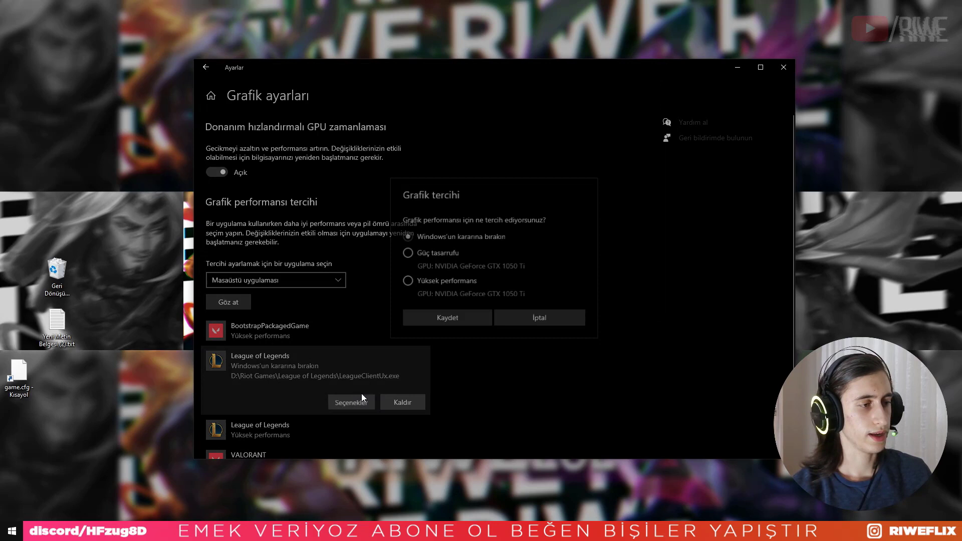
click(448, 284)
click(448, 318)
Step: Add LeagueClientUxRender.exe to the graphics preference list and save its preference as Yüksek performans
click(228, 302)
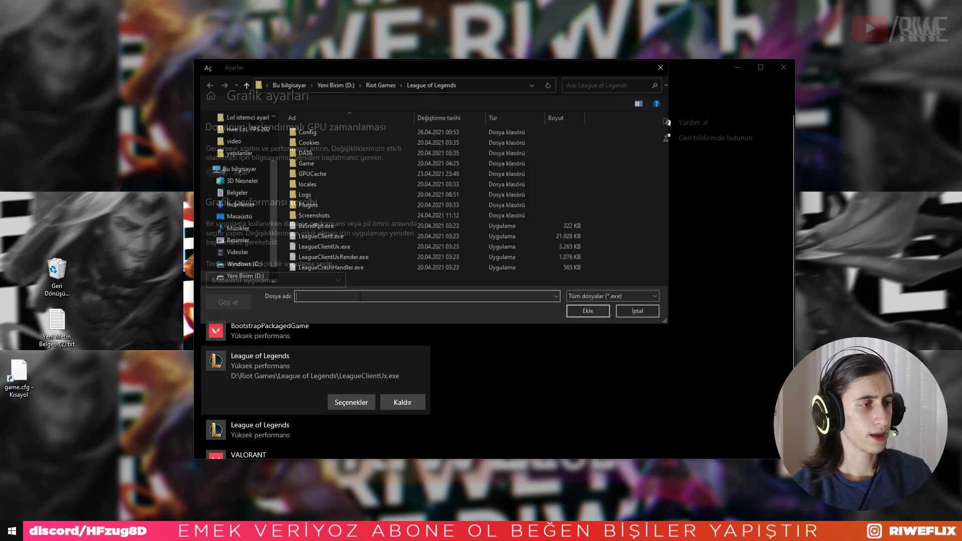
click(333, 257)
click(588, 311)
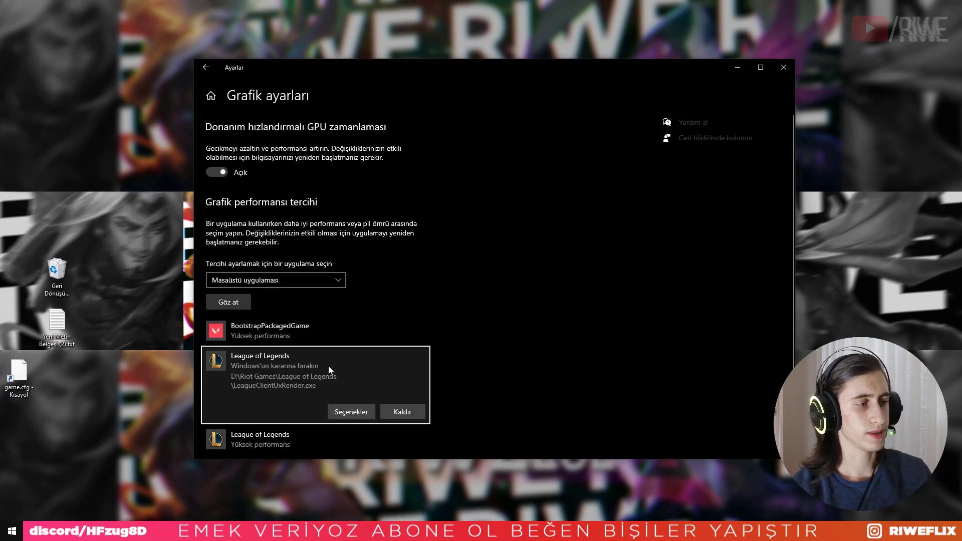
click(351, 412)
click(408, 279)
click(441, 316)
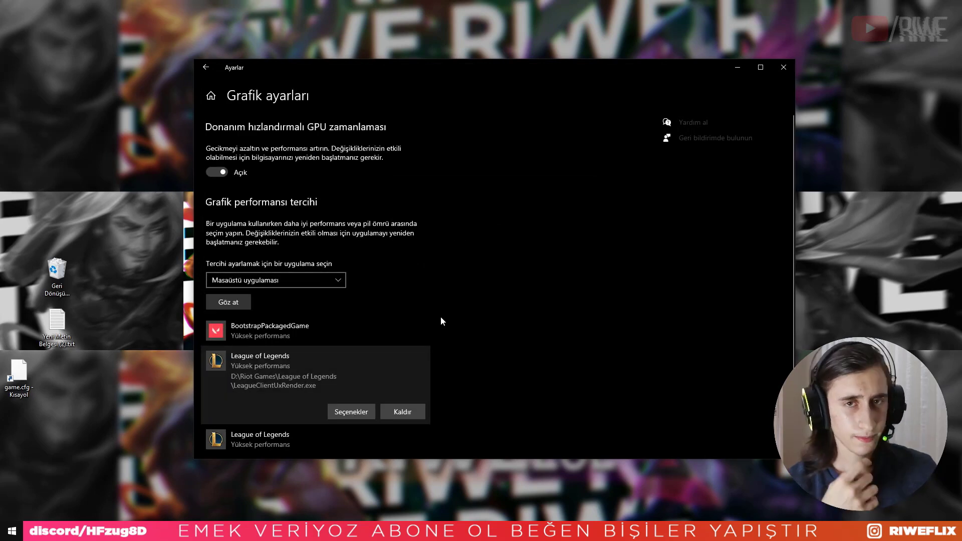
Step: Add League of Legends.exe from the Game subfolder to the graphics preference list and save its preference as Yüksek performans
click(242, 303)
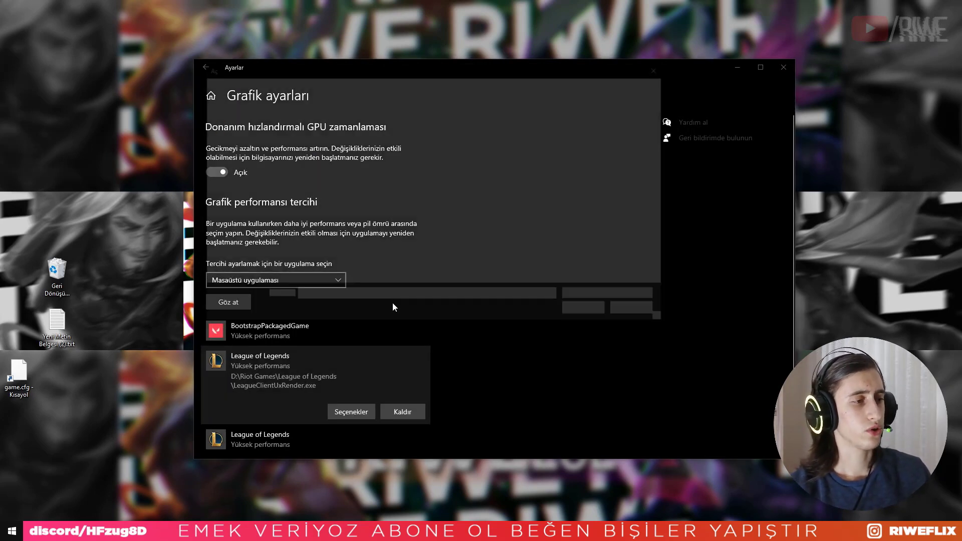
click(630, 308)
scroll(401, 305, down, 2)
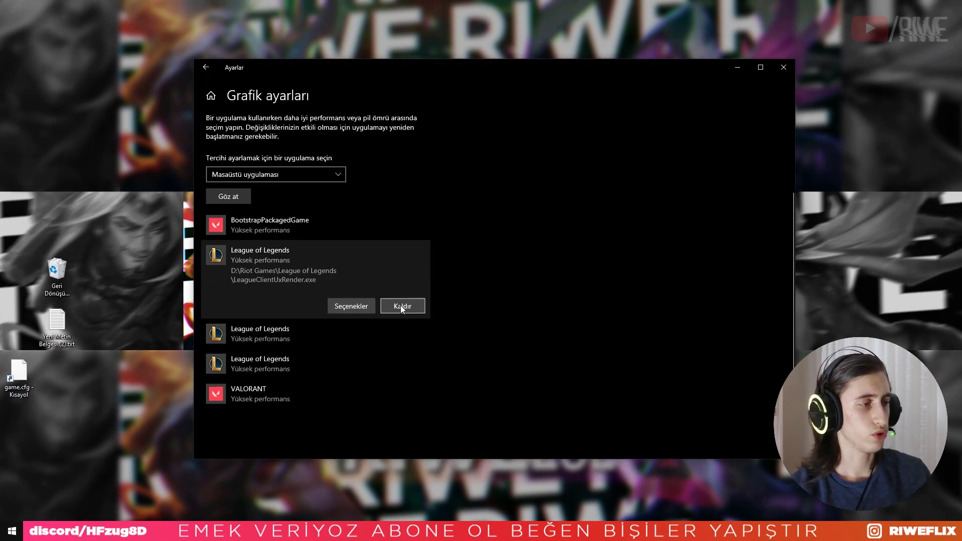
click(232, 203)
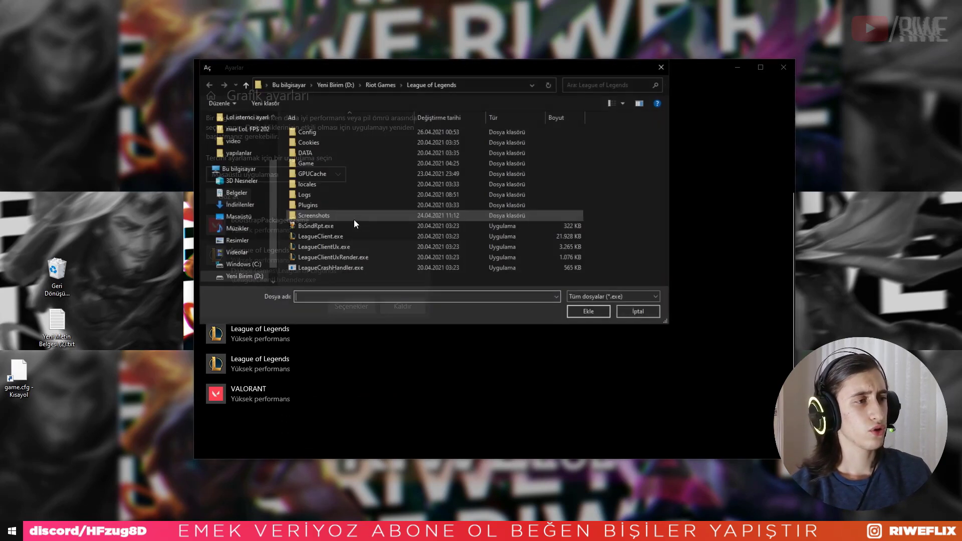
double_click(308, 165)
double_click(308, 164)
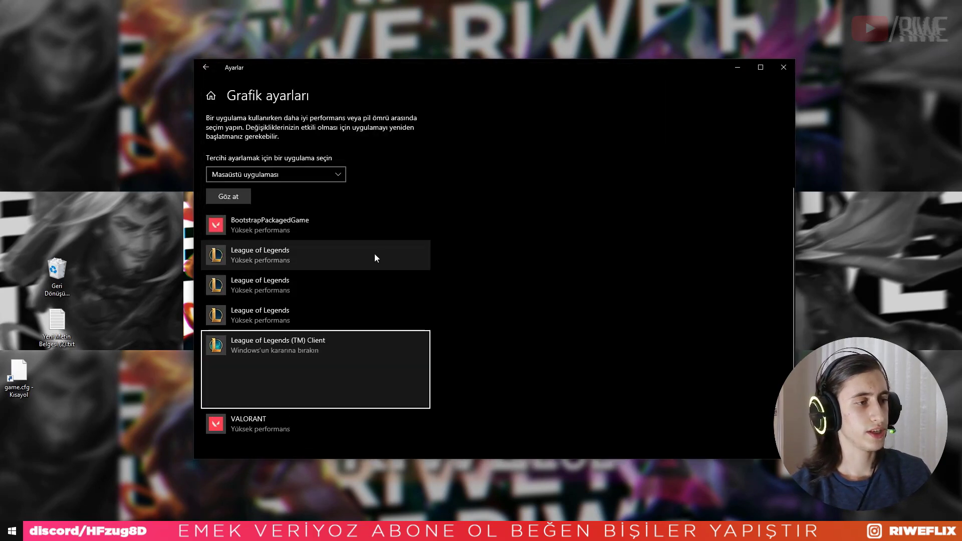
click(351, 396)
click(410, 282)
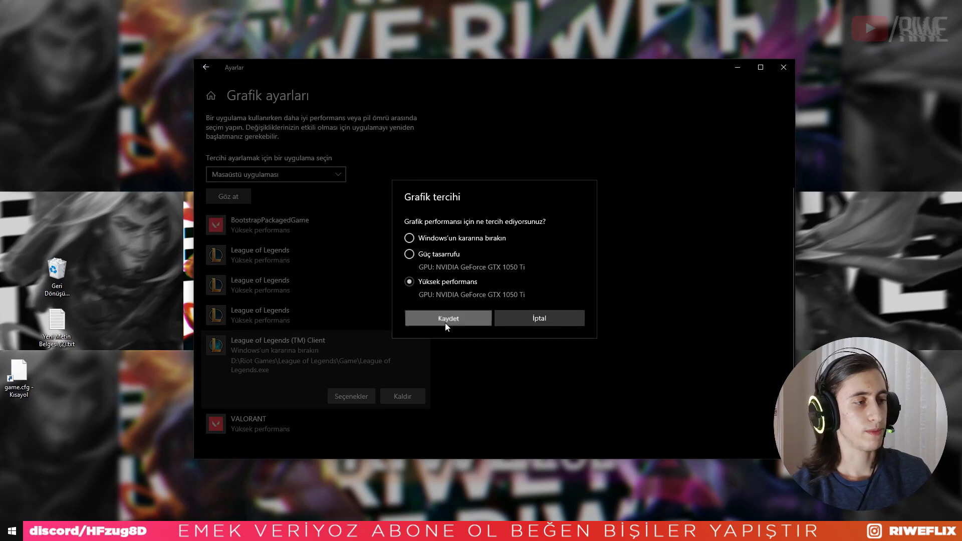
click(445, 323)
scroll(460, 320, up, 3)
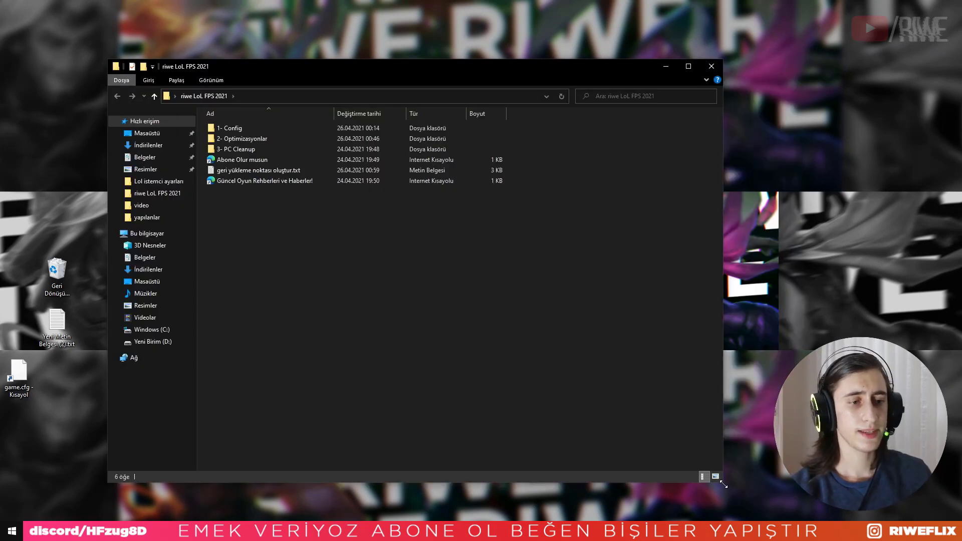
Step: Make the riwe LoL FPS 2021 folder window wider and shorter, reposition it, and open its 2- Optimizasyonlar folder
drag(724, 485, 804, 296)
drag(371, 74, 368, 122)
double_click(221, 176)
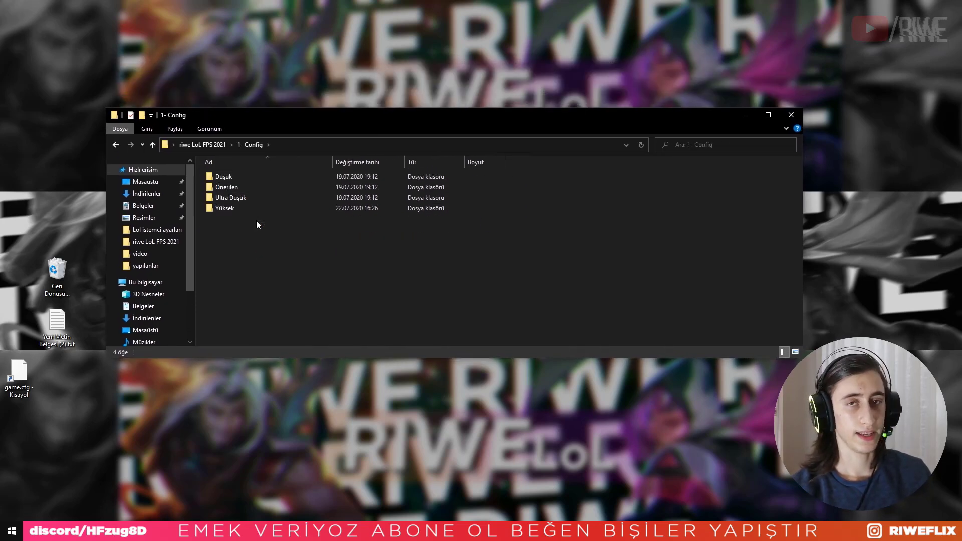
key(BackSpace)
click(224, 188)
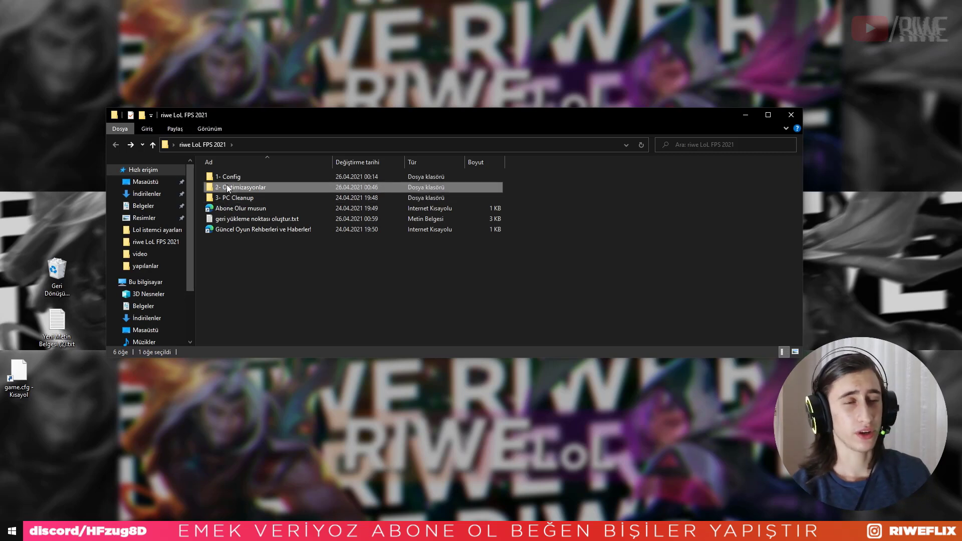
double_click(226, 187)
drag(212, 169, 233, 257)
click(233, 255)
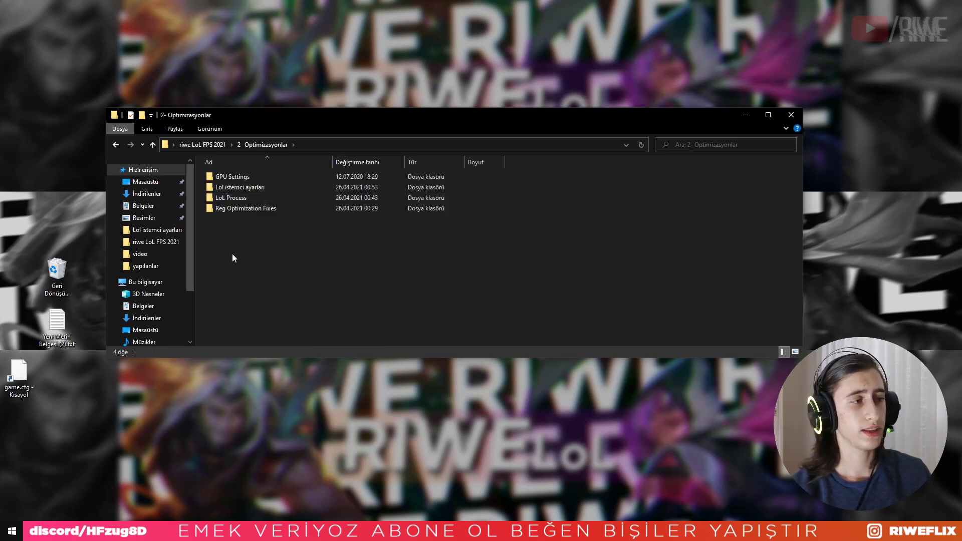
Step: Look through the AMD Radeon and nVidia Geforce screenshot folders inside GPU Settings and return to 2- Optimizasyonlar
double_click(216, 177)
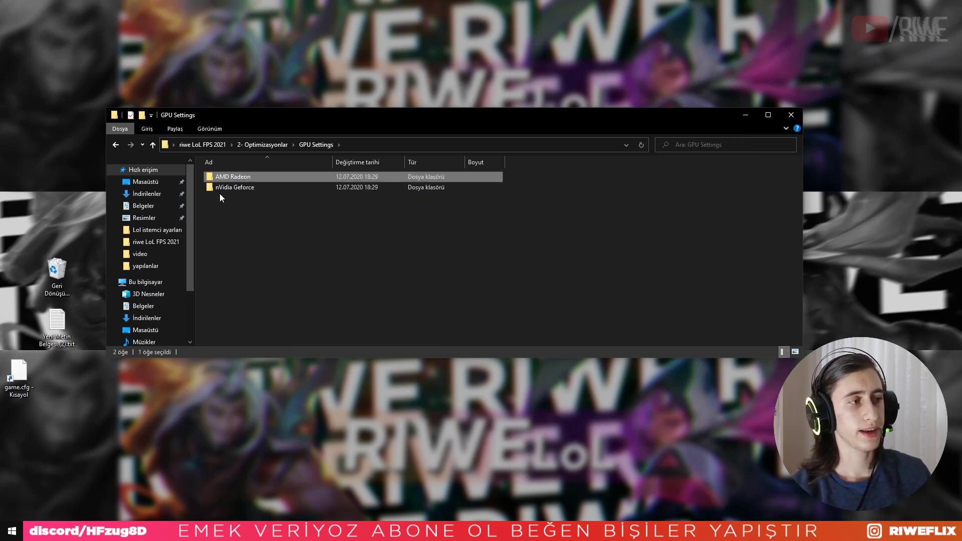
click(220, 188)
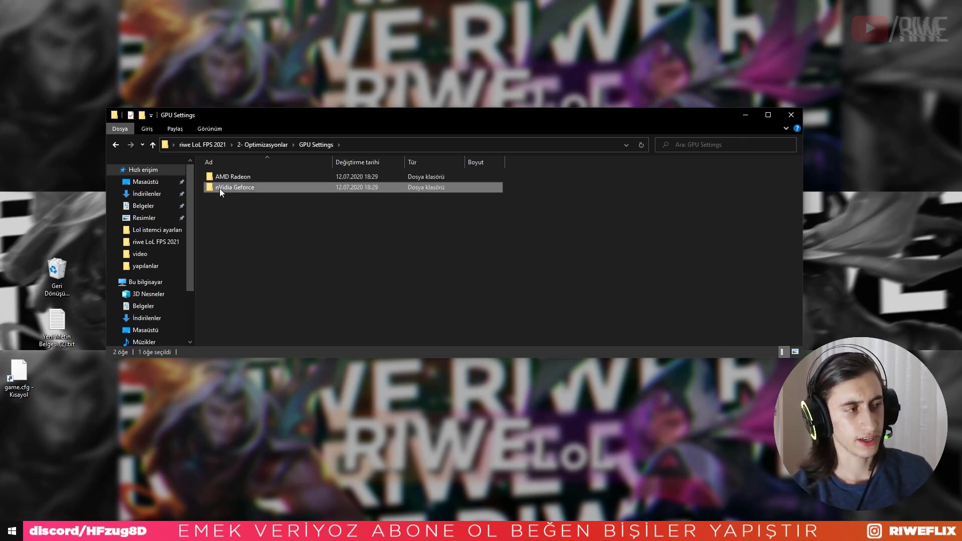
double_click(231, 176)
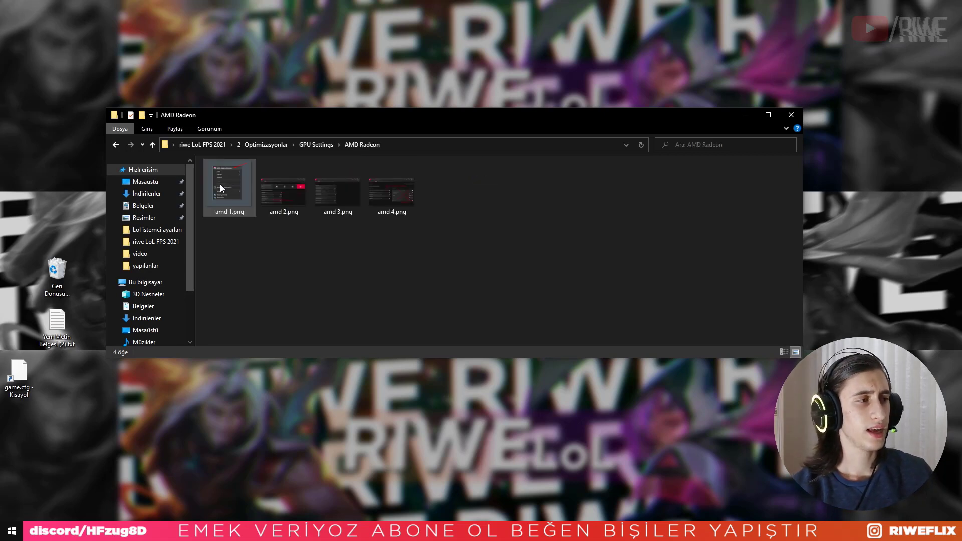
key(alt+Left)
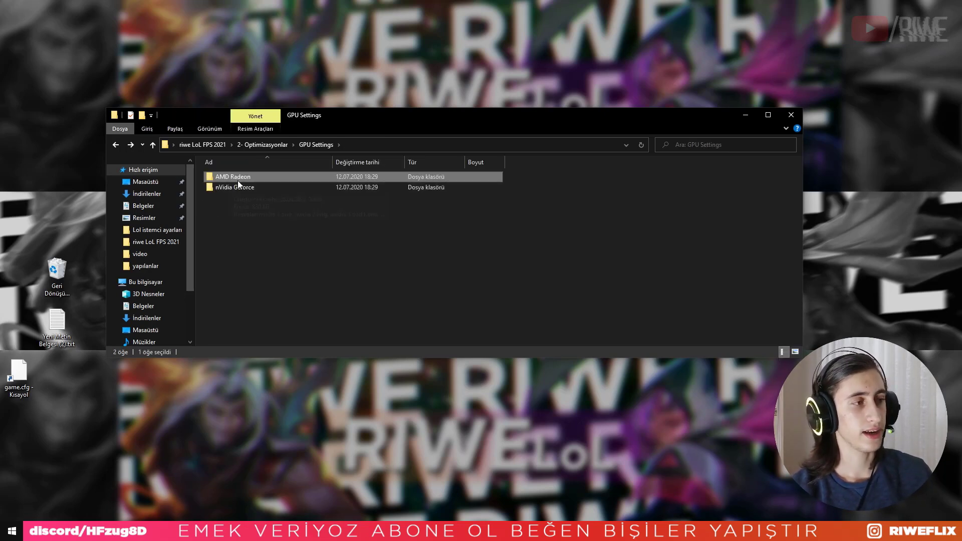
double_click(234, 187)
drag(630, 241, 134, 148)
click(276, 251)
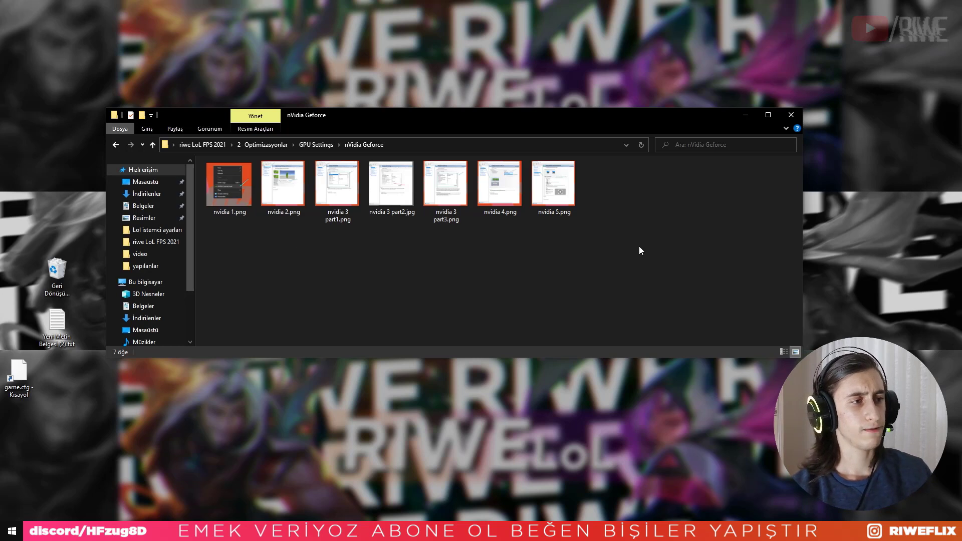
drag(659, 245, 110, 127)
key(BackSpace)
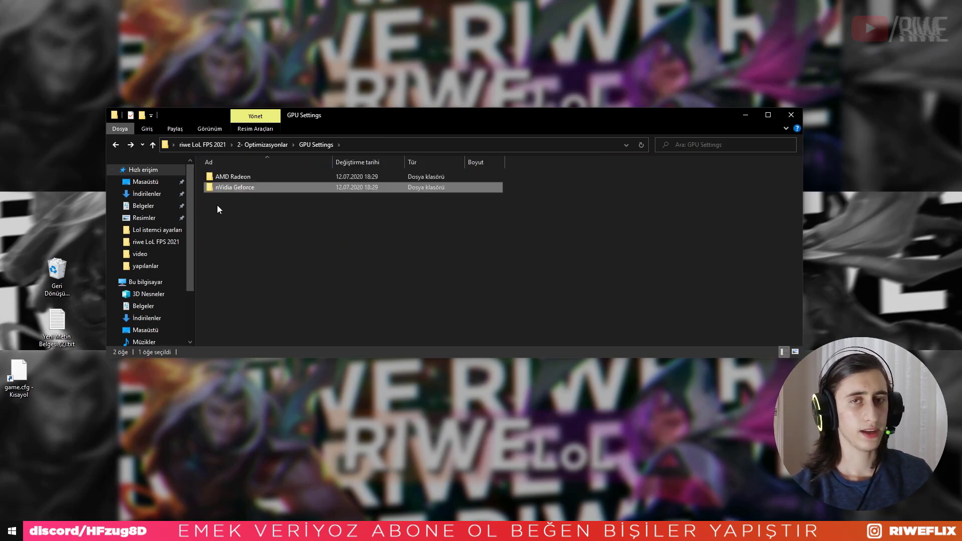
key(BackSpace)
Step: Open the Lol istemci ayarları folder and review the client and in-game settings images from 1.png through 7.png
double_click(234, 188)
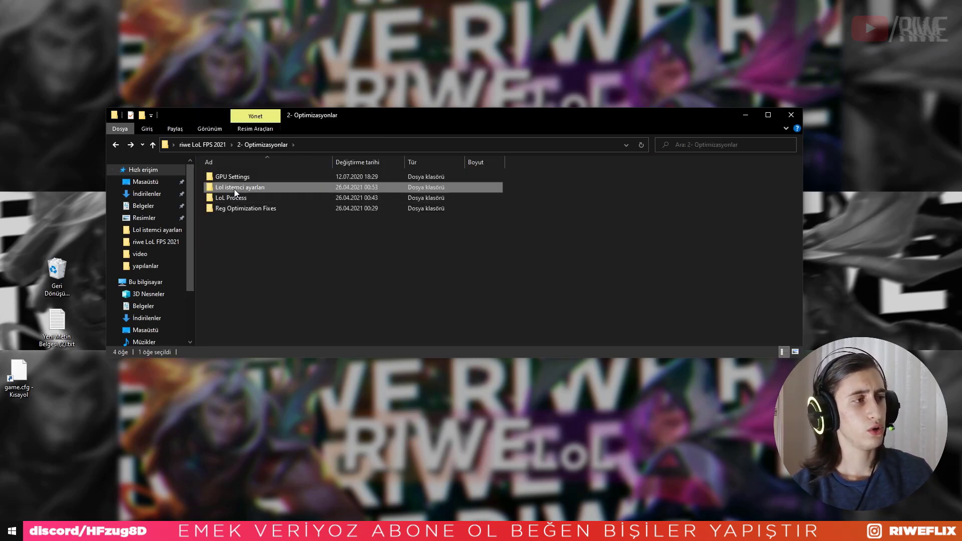
double_click(233, 193)
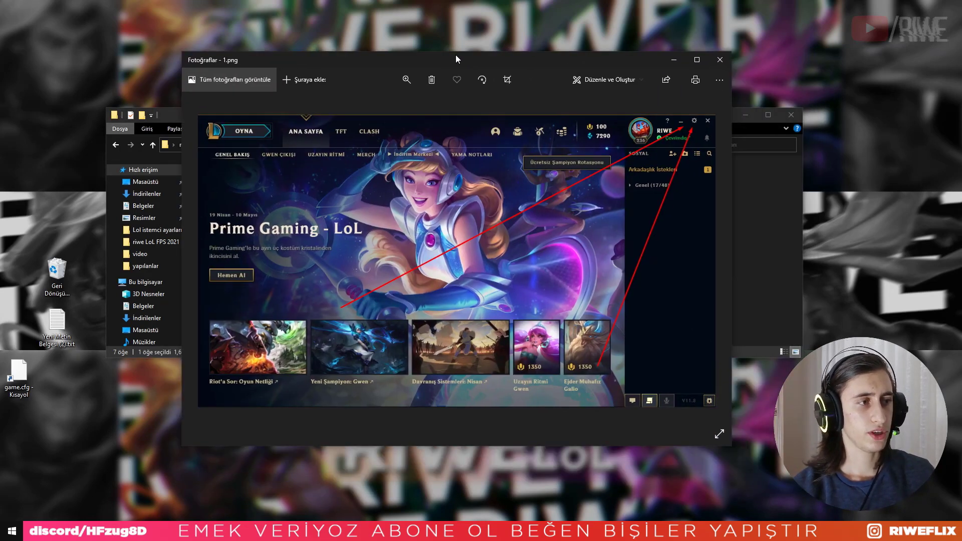
key(Right)
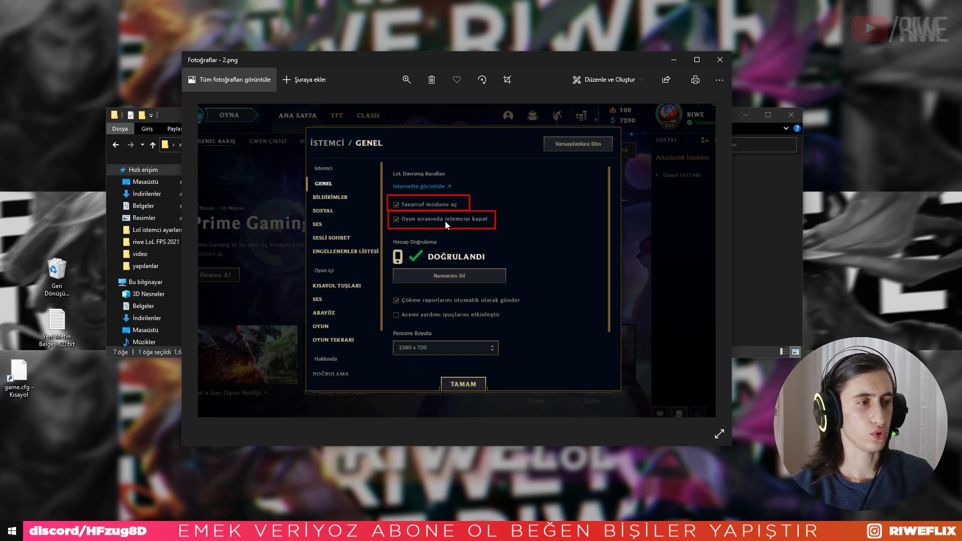
key(Right)
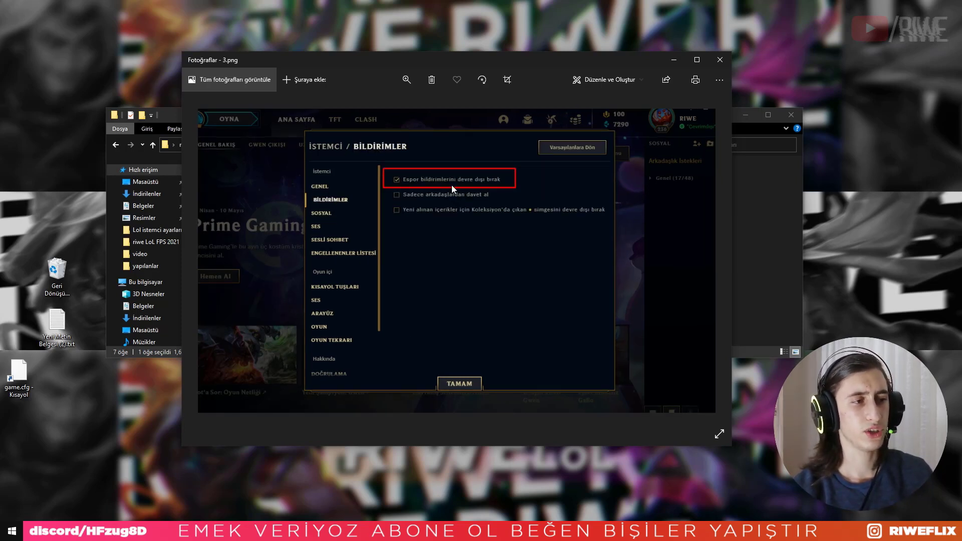
key(Right)
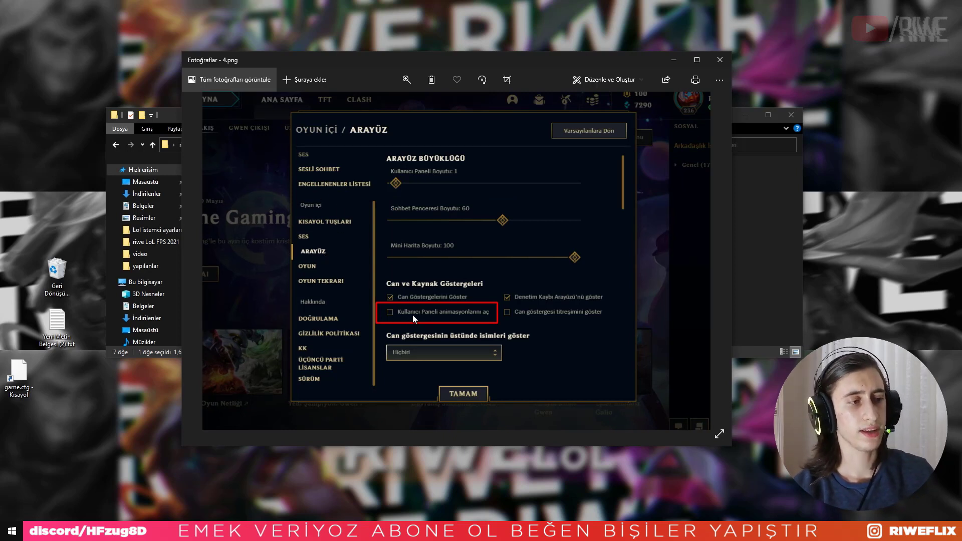
key(Right)
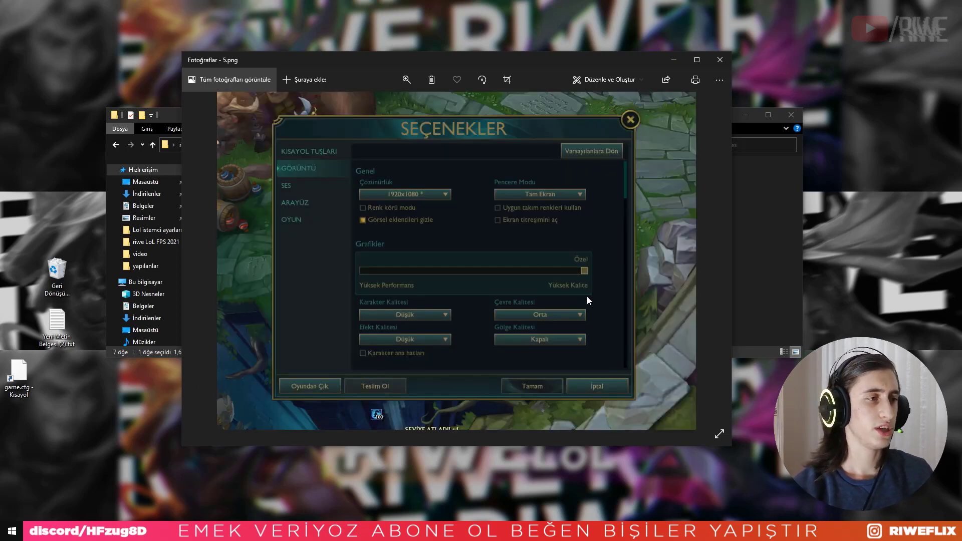
drag(493, 72, 505, 270)
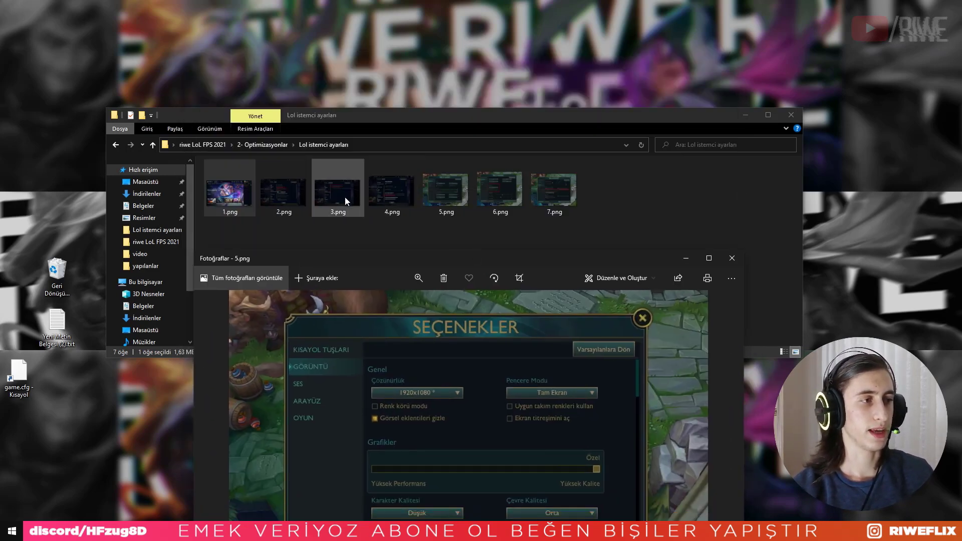
drag(368, 258, 337, 59)
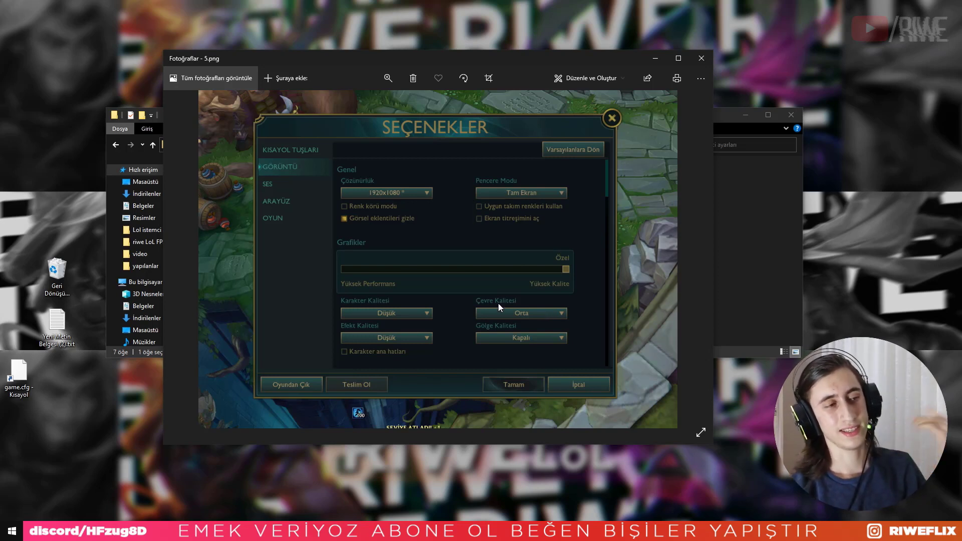
key(Right)
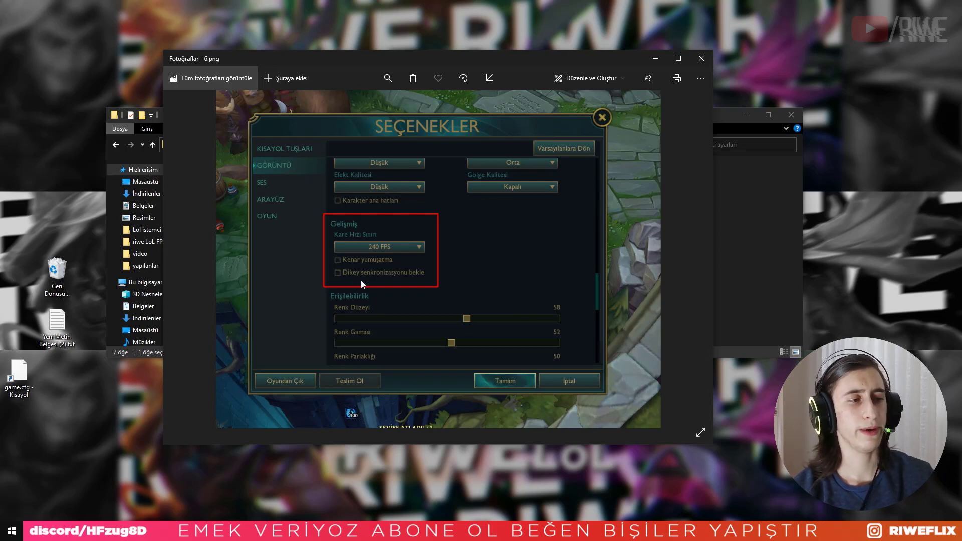
key(Right)
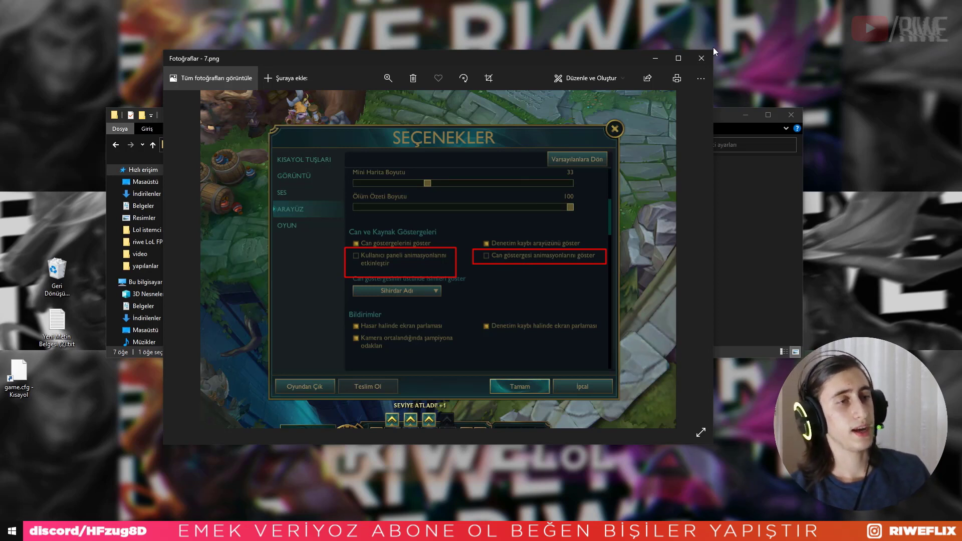
click(701, 58)
Step: Open the LoL Process folder in 2- Optimizasyonlar, go through its priority registry files and select LoL Normal Önceliğin Üstünde.reg
key(alt+Up)
double_click(240, 209)
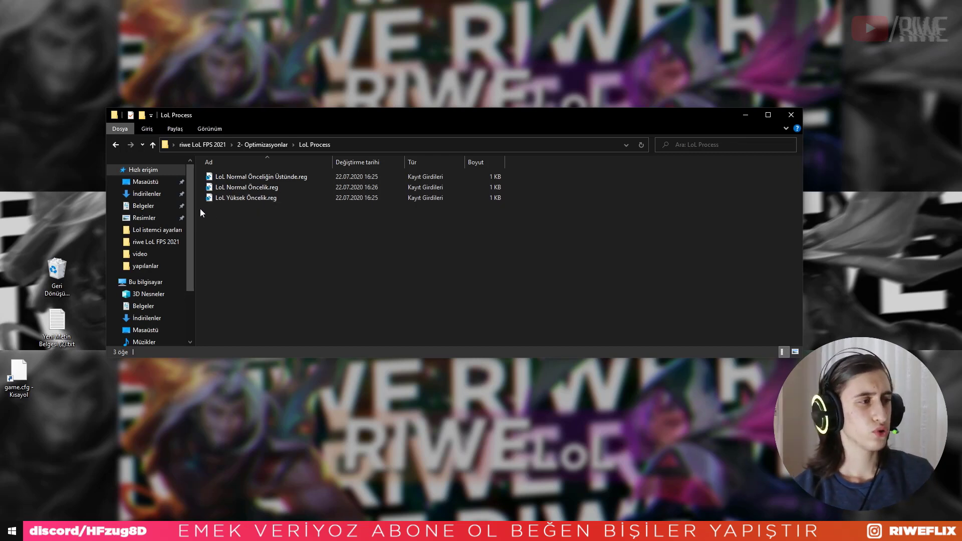
drag(200, 209, 270, 233)
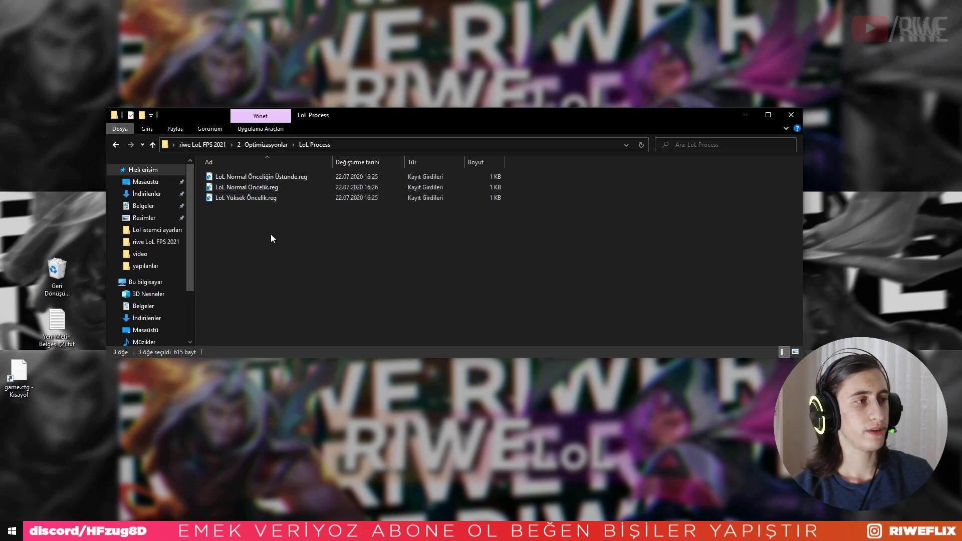
click(231, 187)
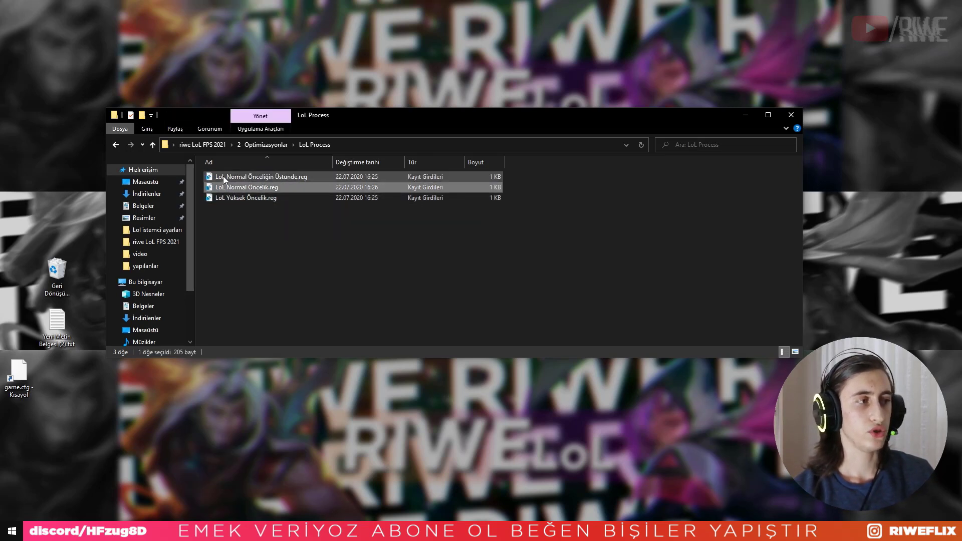
click(223, 176)
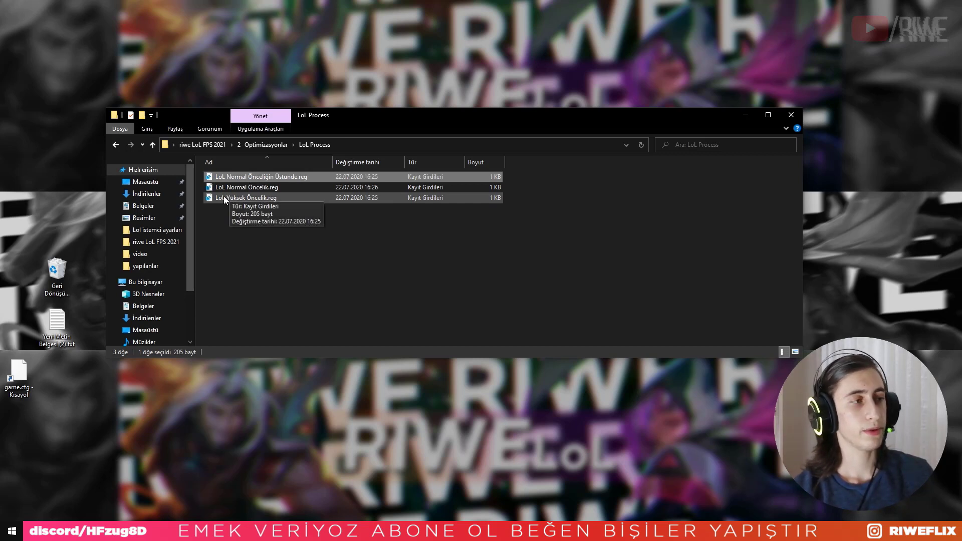
click(224, 196)
click(225, 188)
click(228, 177)
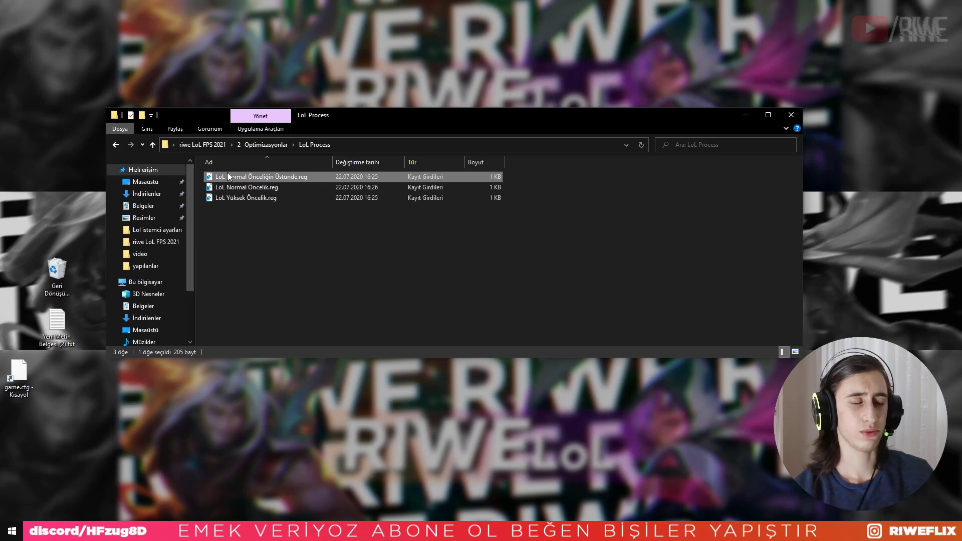
Step: Merge LoL Normal Önceliğin Üstünde.reg into the registry, accepting the prompts
click(216, 188)
double_click(217, 188)
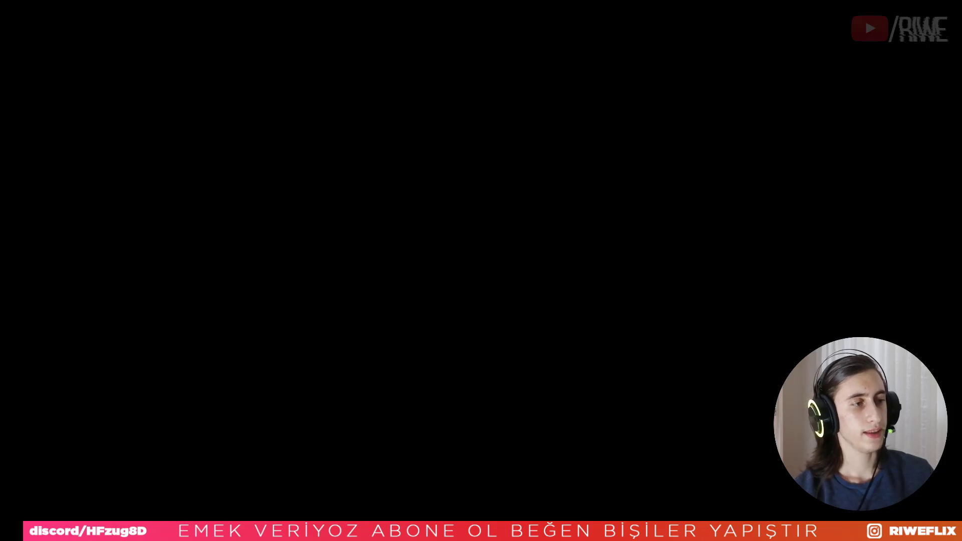
click(555, 284)
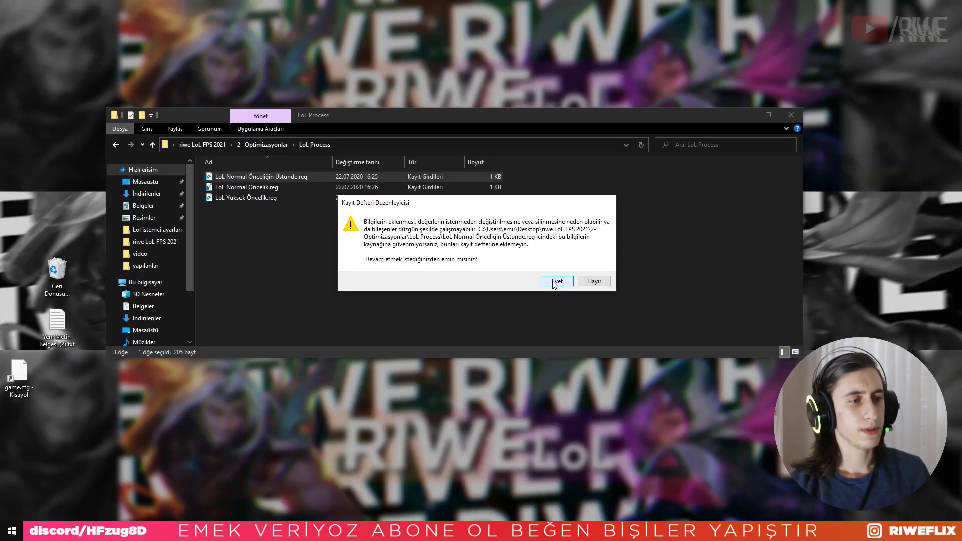
click(555, 281)
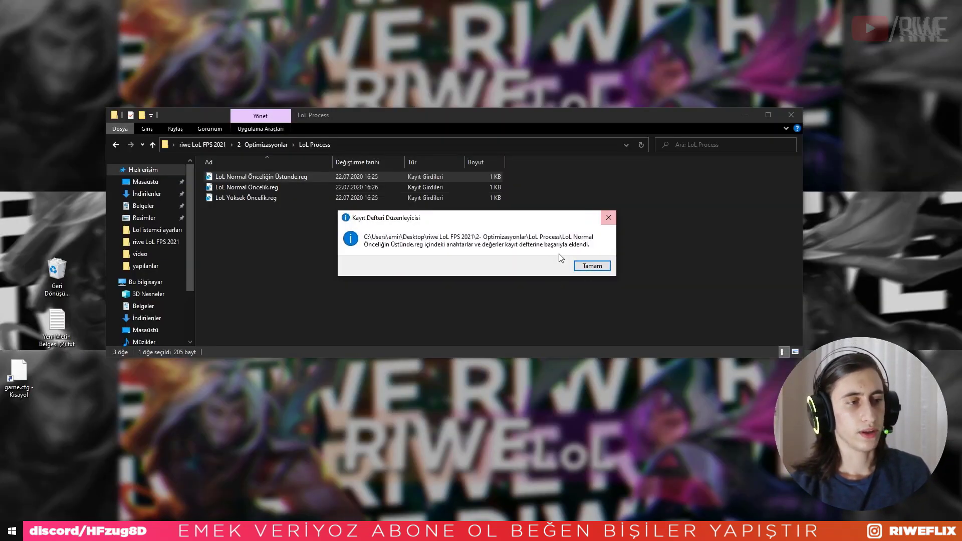
click(592, 266)
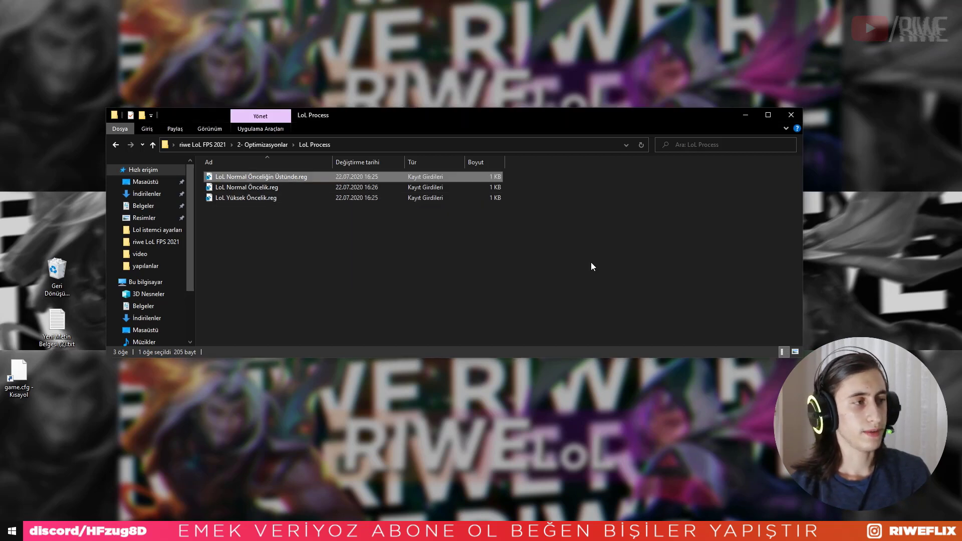
Step: Open the Reg Optimization Fixes folder in 2- Optimizasyonlar and merge Med-High Sistem Optimizasyonları.reg into the registry
click(275, 145)
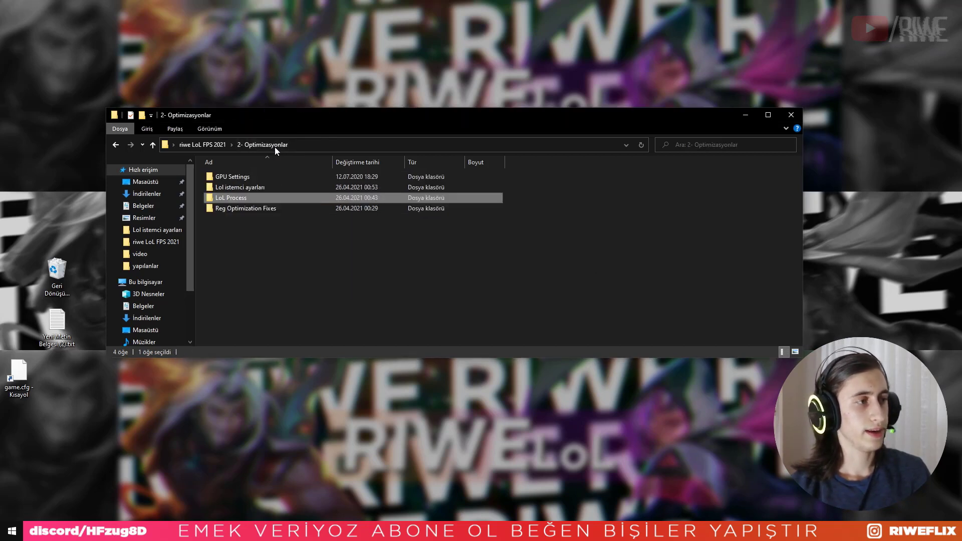
double_click(266, 212)
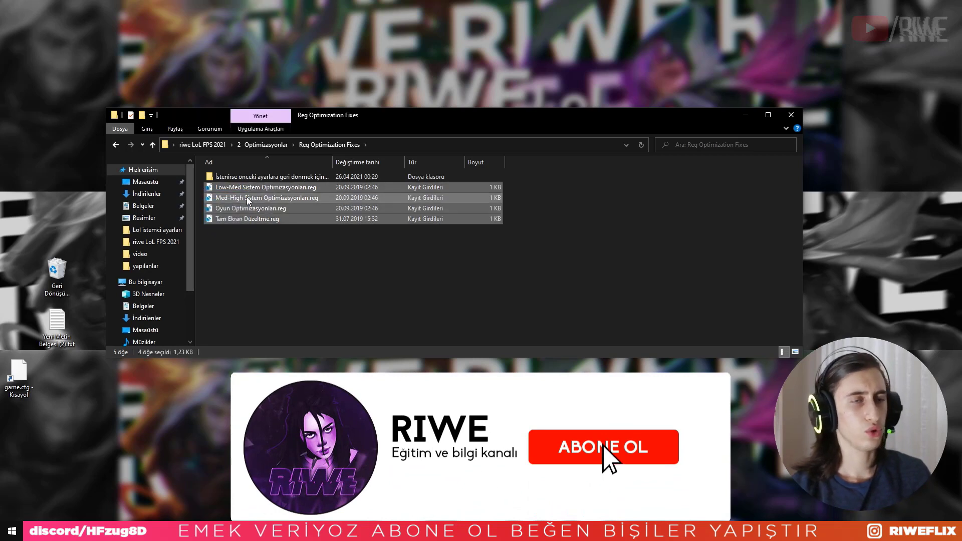
click(226, 199)
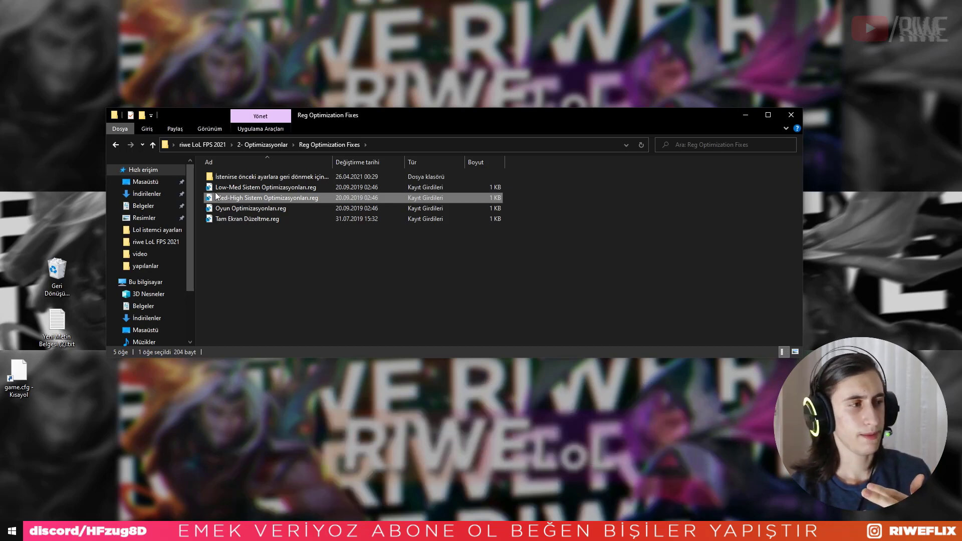
click(219, 191)
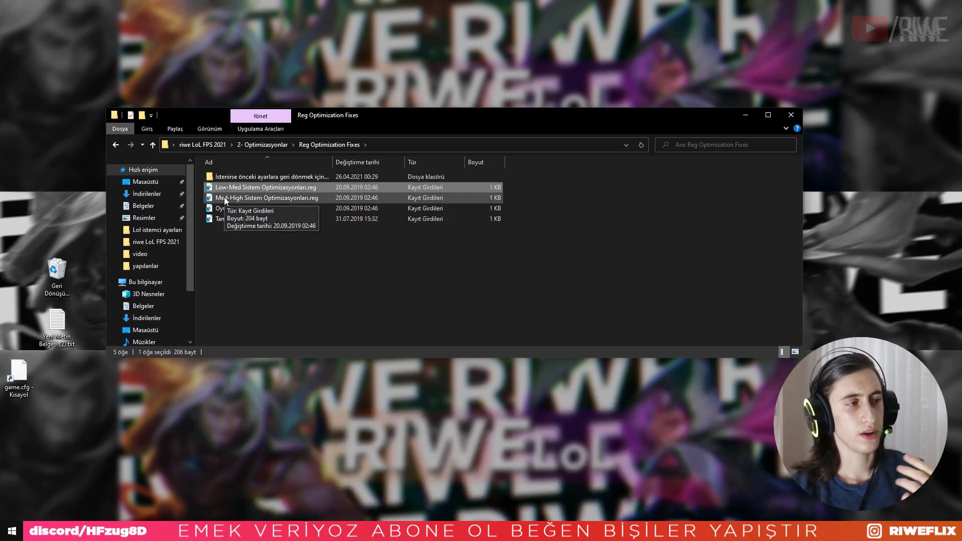
click(228, 198)
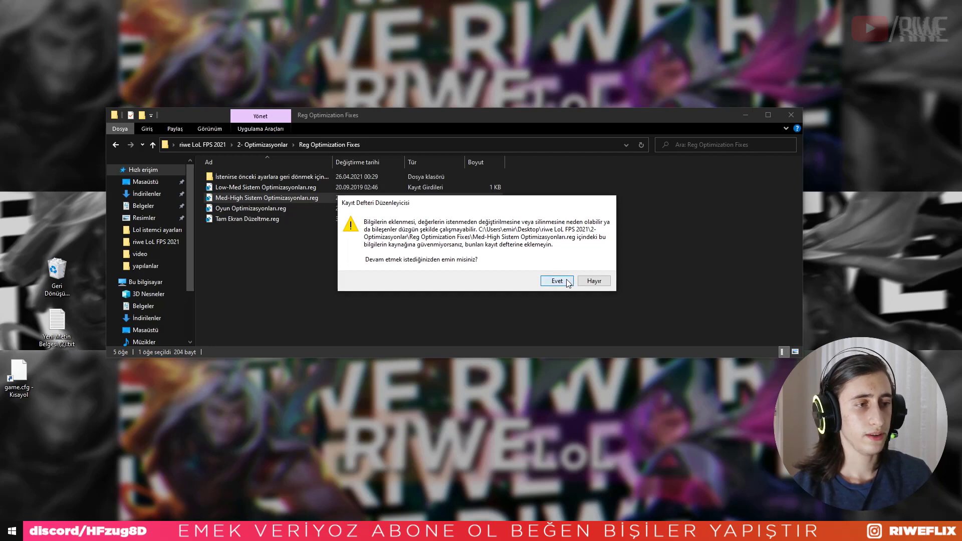
click(561, 281)
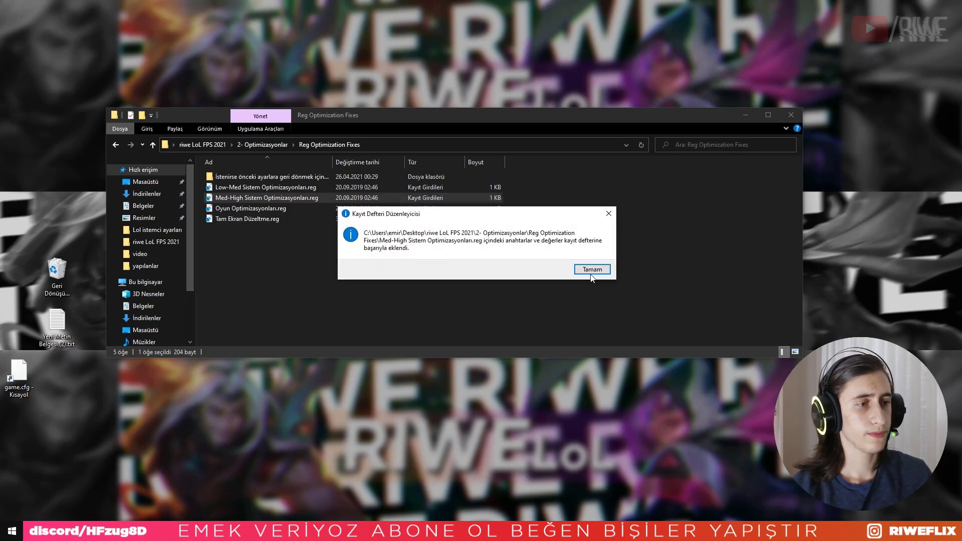
click(591, 274)
Step: Merge Oyun Optimizasyonları.reg and Tam Ekran Düzeltme.reg into the registry, accepting the prompts
double_click(247, 209)
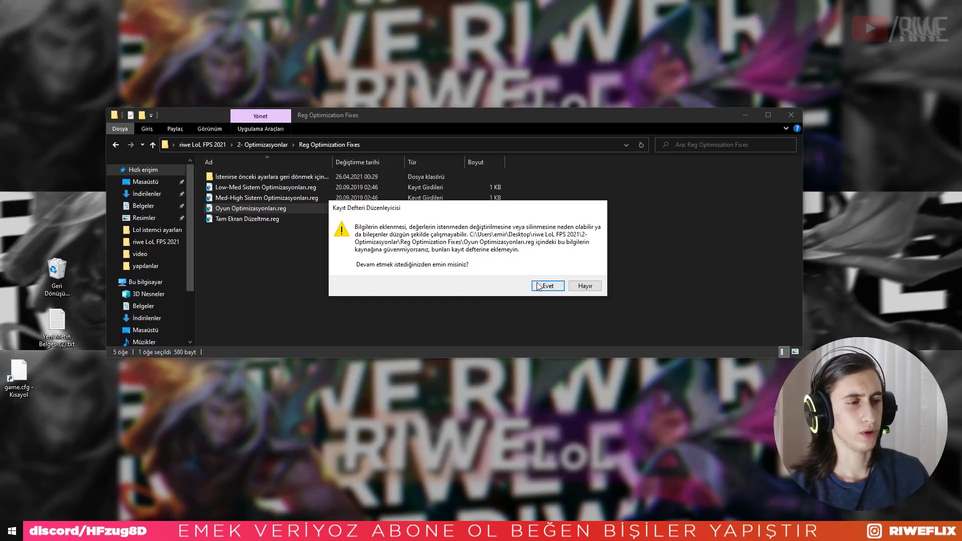
click(546, 289)
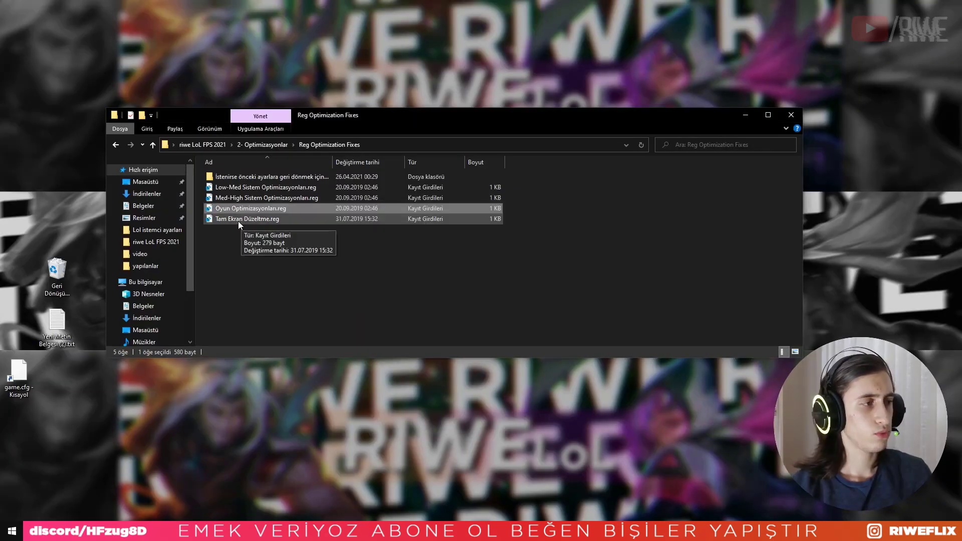
click(240, 220)
double_click(240, 221)
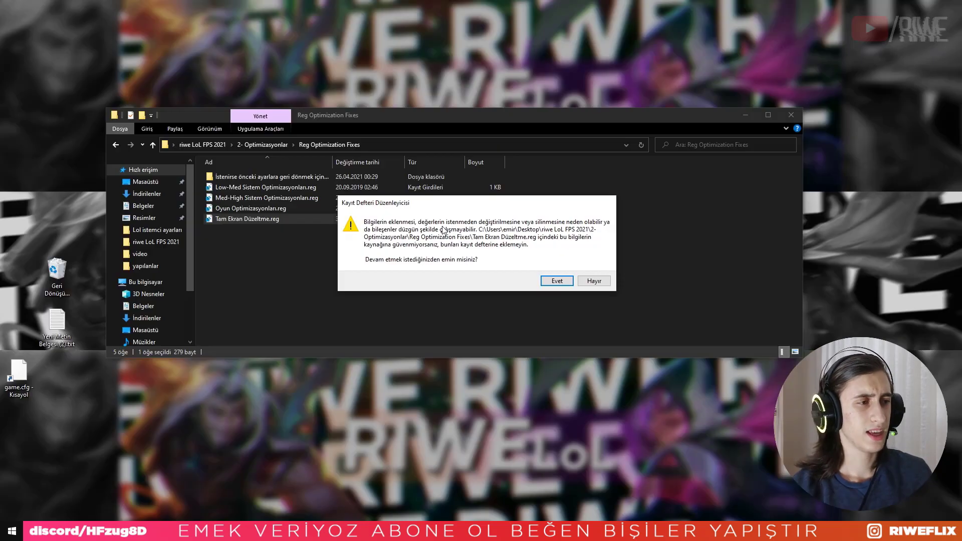
click(547, 279)
click(584, 266)
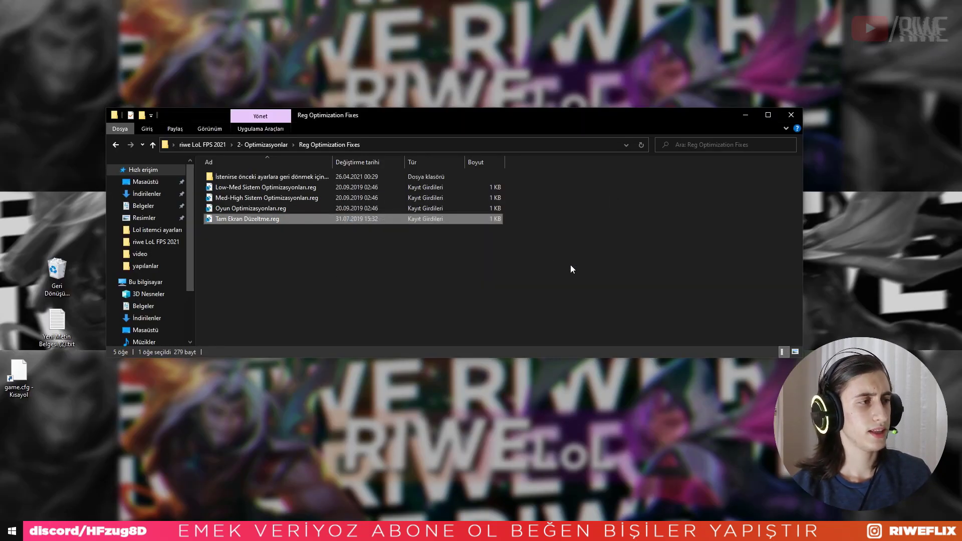
Step: Look through the folder of default Reg files for reverting the settings and select its three Re-Enable Stock registry files
key(Home)
key(Return)
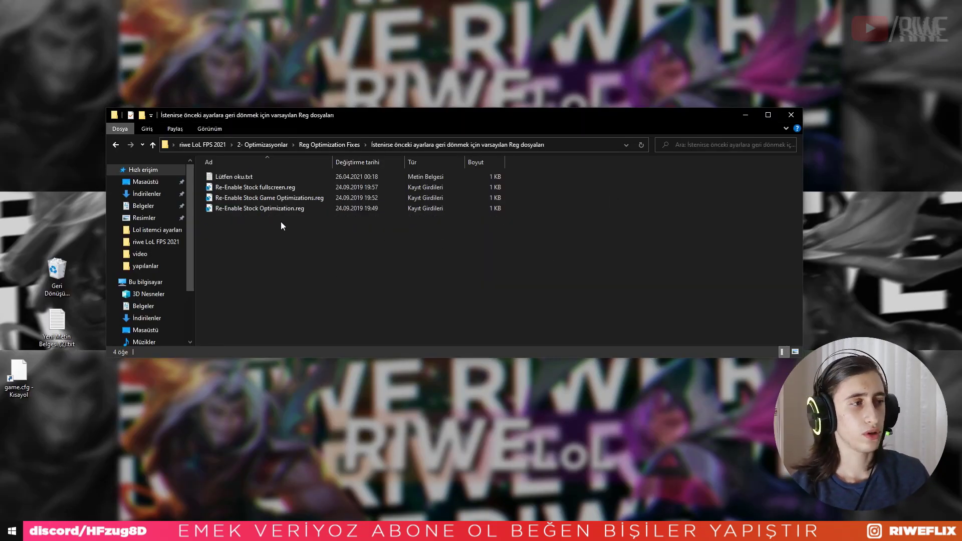
click(205, 188)
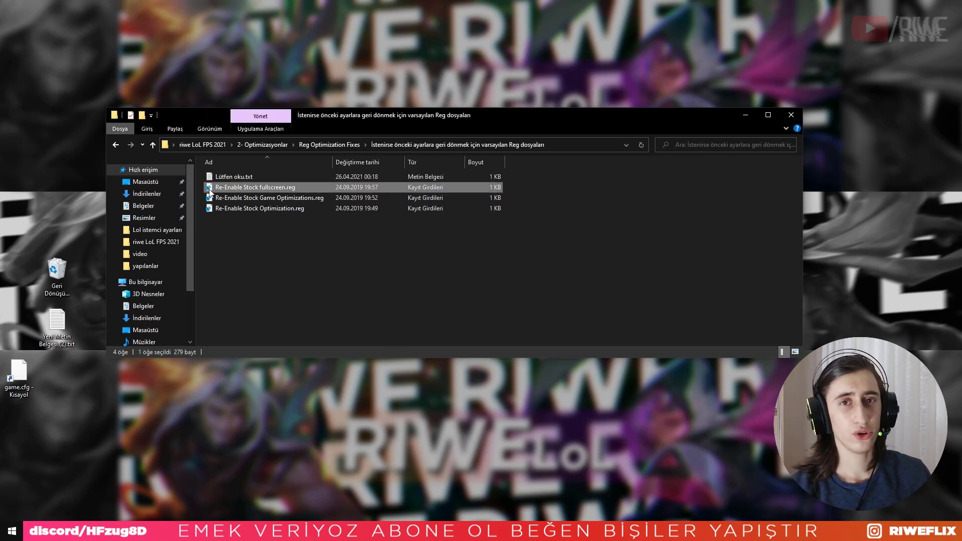
key(alt+Left)
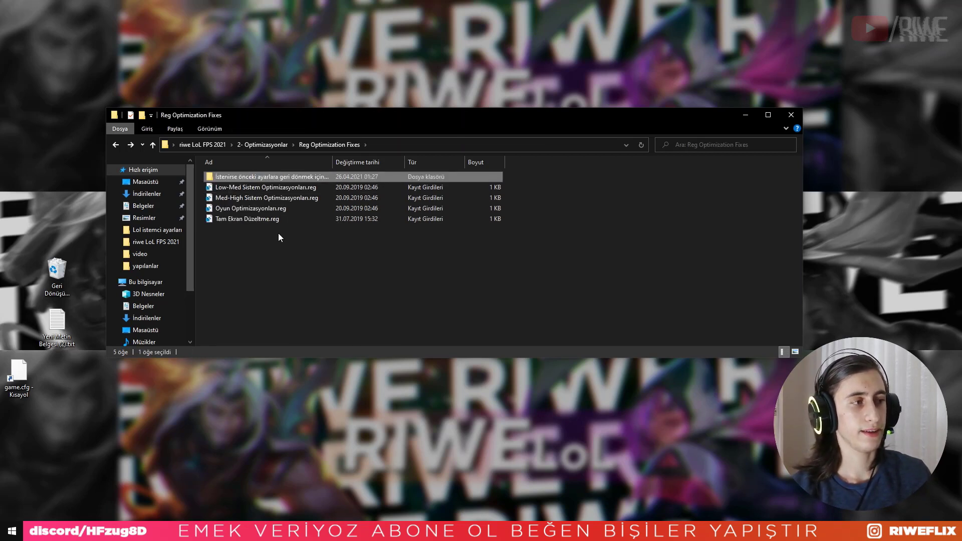
key(alt+Right)
drag(200, 183, 241, 210)
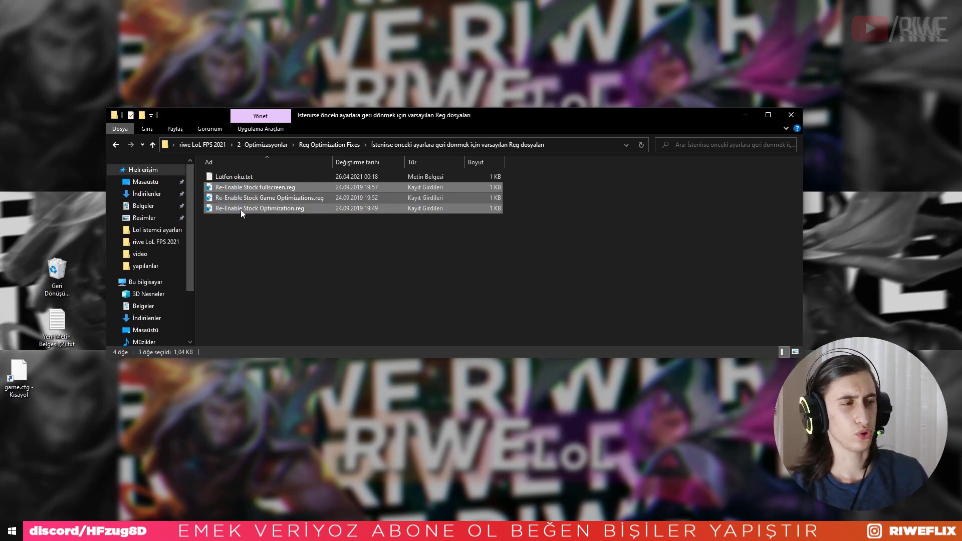
Step: Go back up to riwe LoL FPS 2021, open the 3- PC Cleanup folder and select both of its files
key(alt+Up)
key(alt+Up)
click(205, 144)
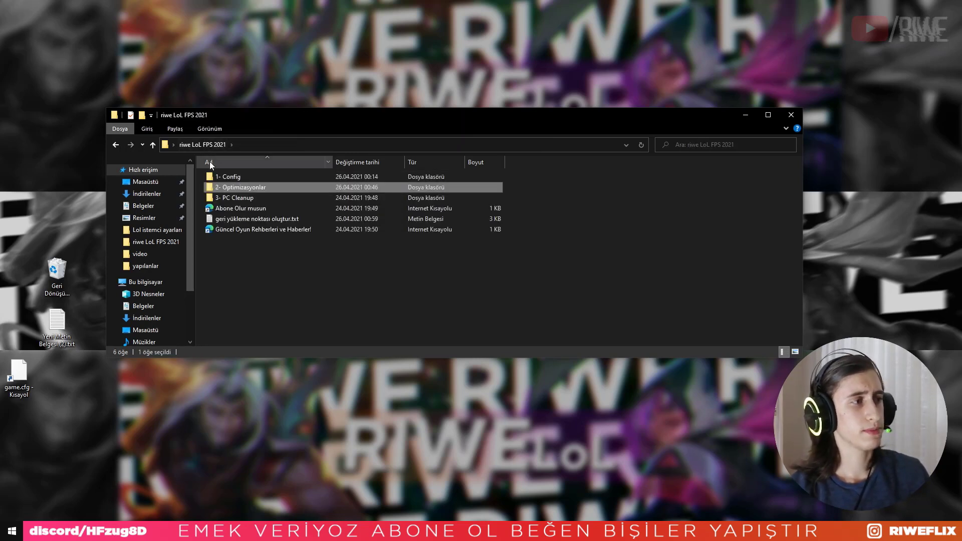
double_click(245, 199)
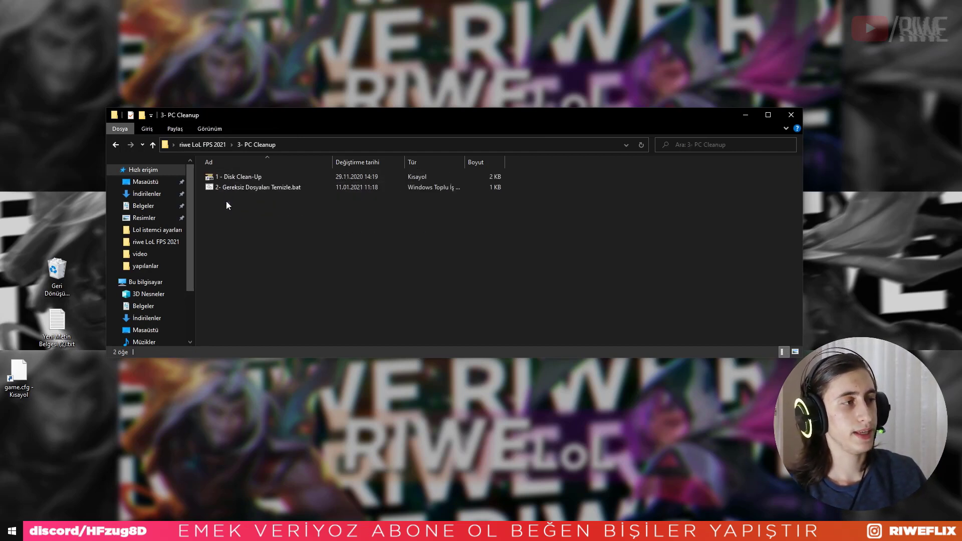
drag(227, 201, 233, 167)
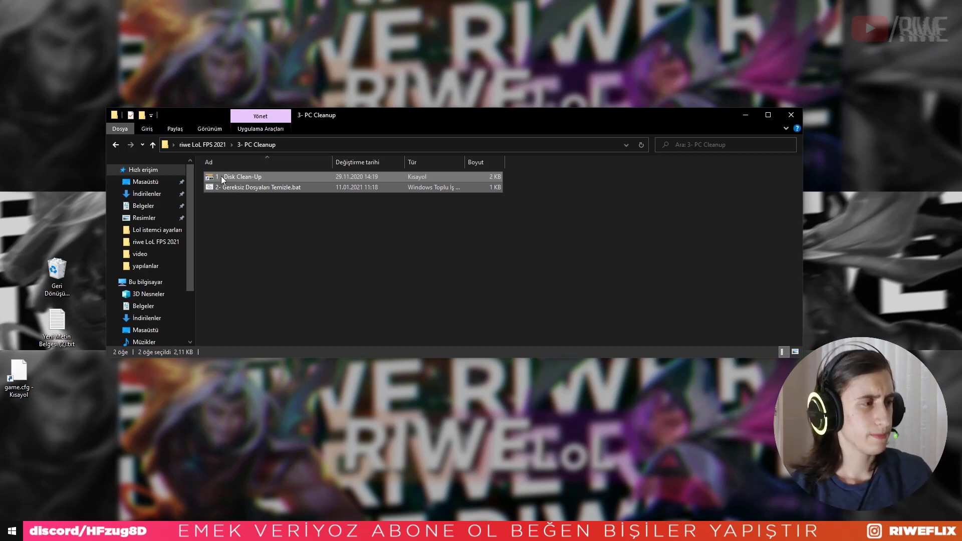
Step: Run 1 - Disk Clean-Up and choose Windows (C:) as the drive to scan
click(224, 179)
double_click(238, 176)
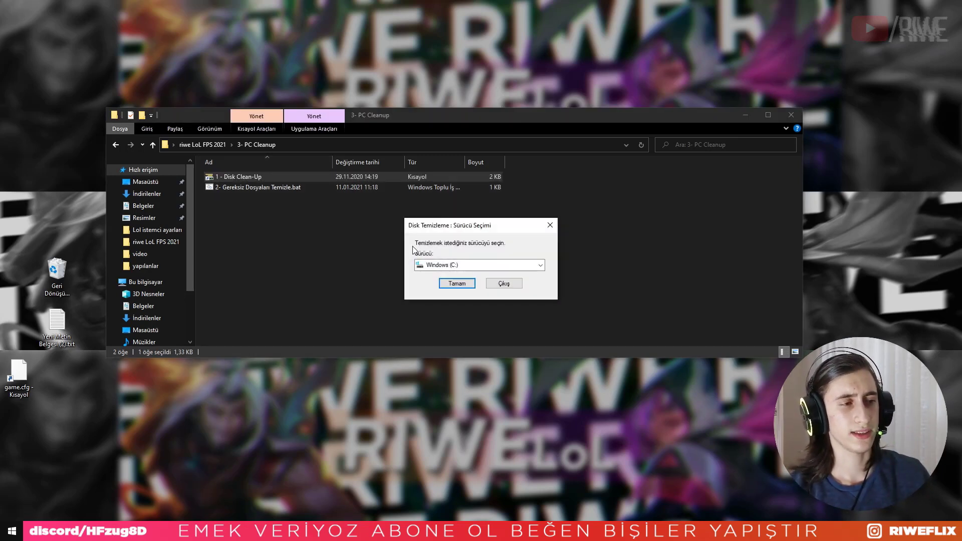
click(427, 266)
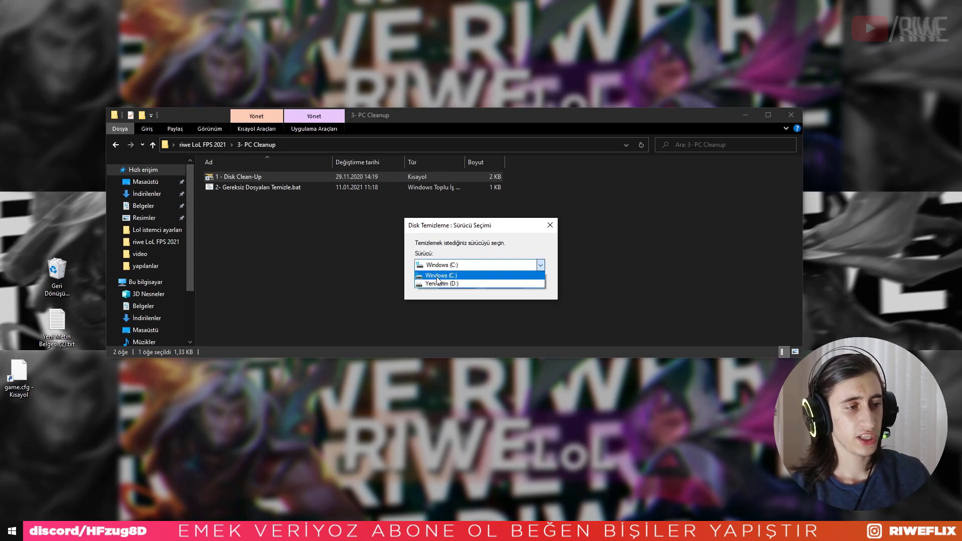
click(444, 275)
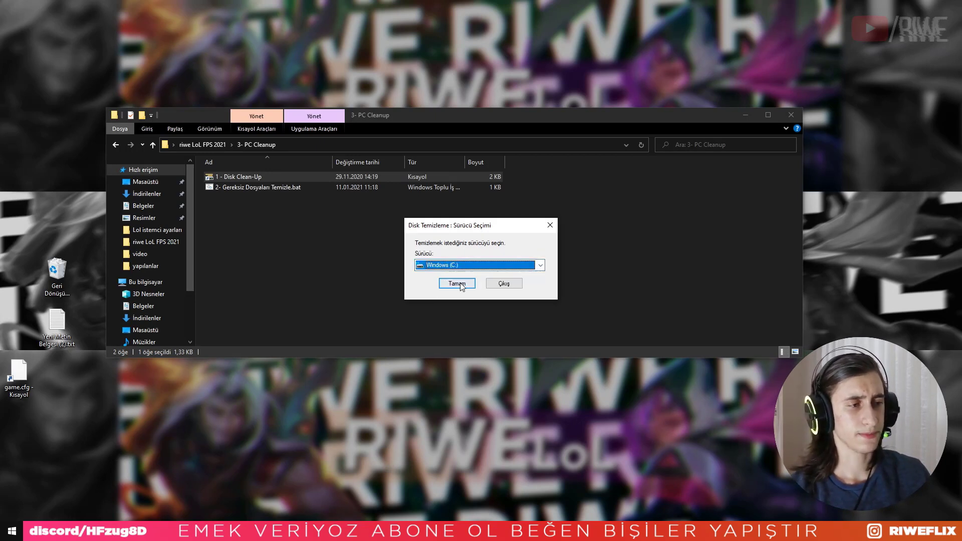
click(462, 285)
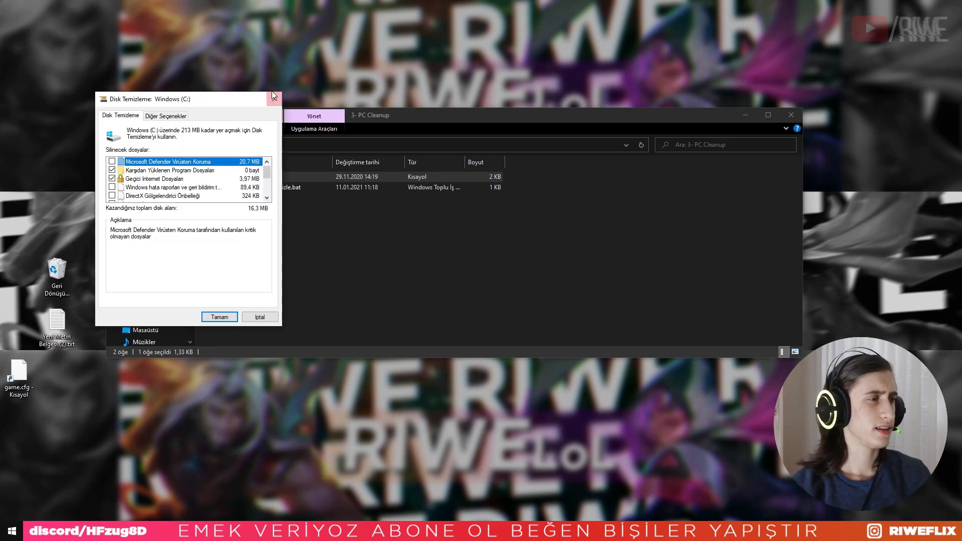
Step: Move the Disk Cleanup window over the folder, review the file categories offered for deletion, and close it without cleaning
drag(231, 95, 516, 109)
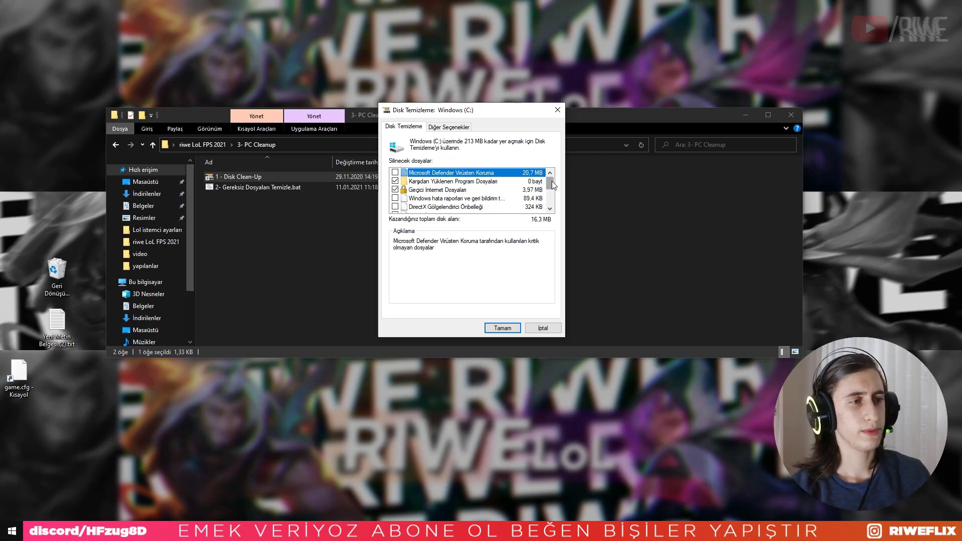
drag(551, 182, 553, 206)
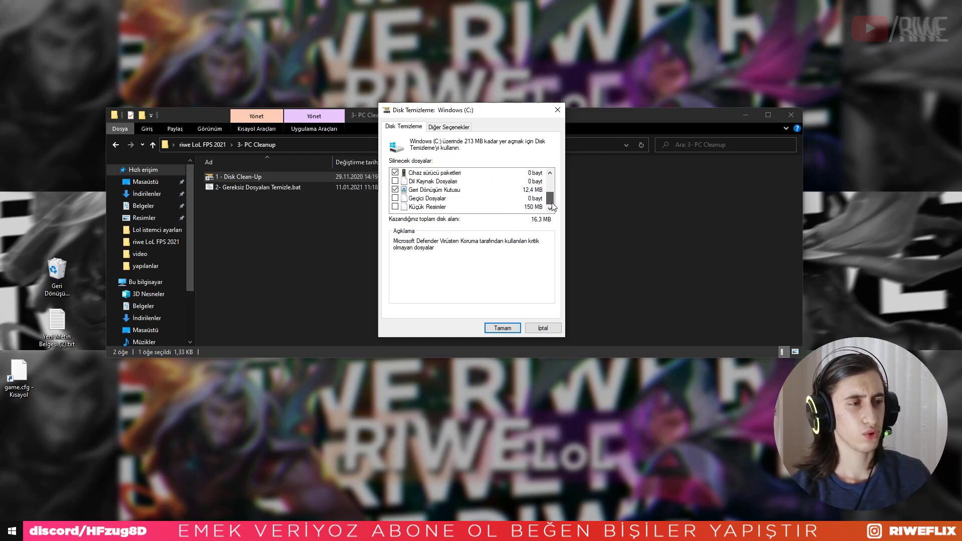
scroll(447, 200, up, 1)
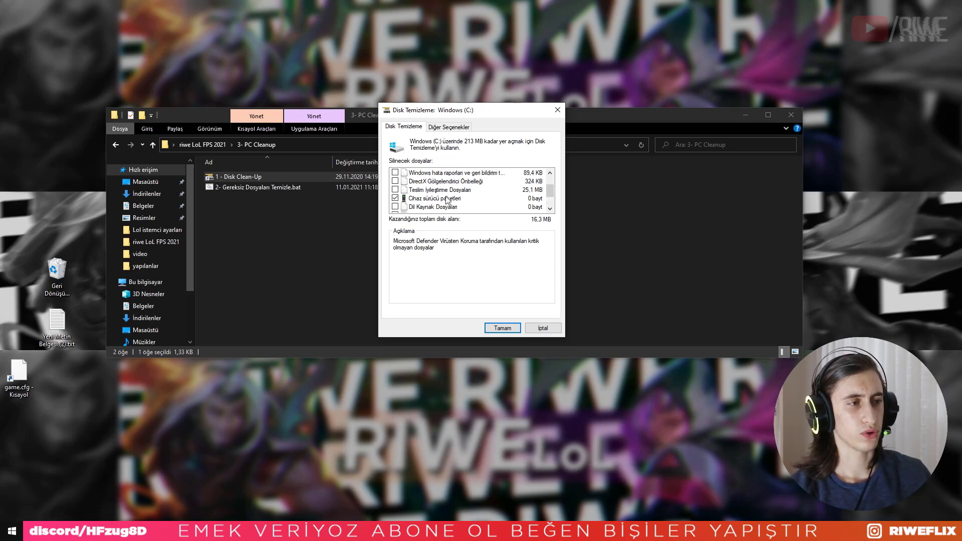
click(434, 201)
scroll(556, 194, up, 1)
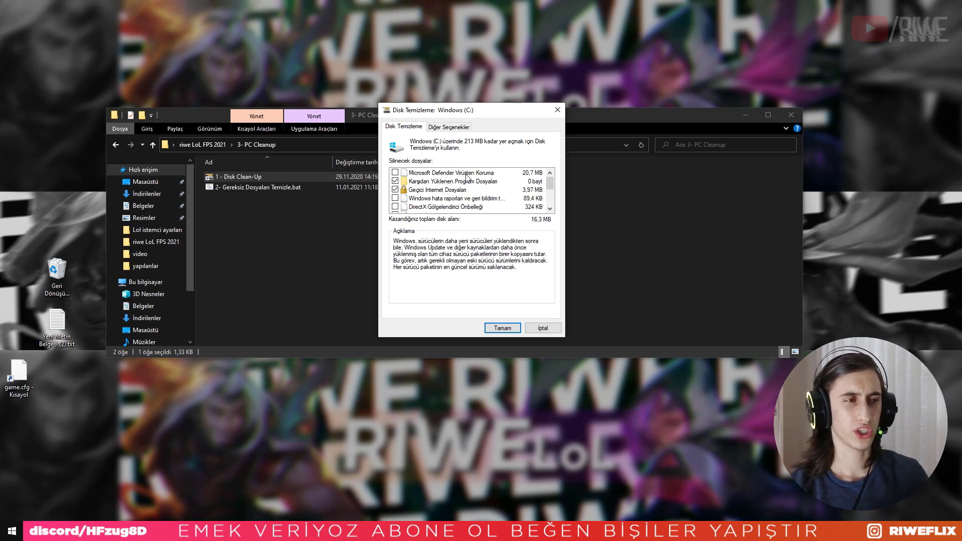
scroll(476, 193, down, 2)
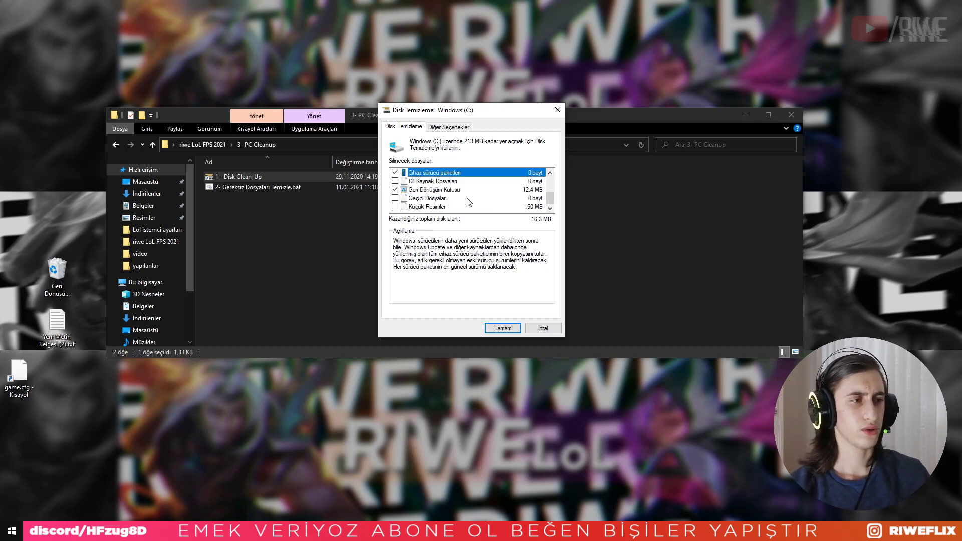
click(502, 329)
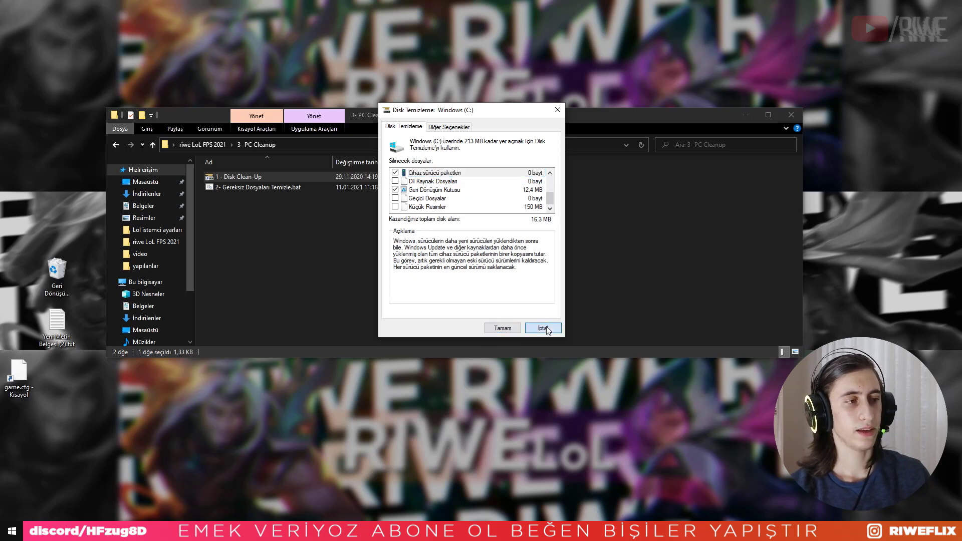
click(230, 201)
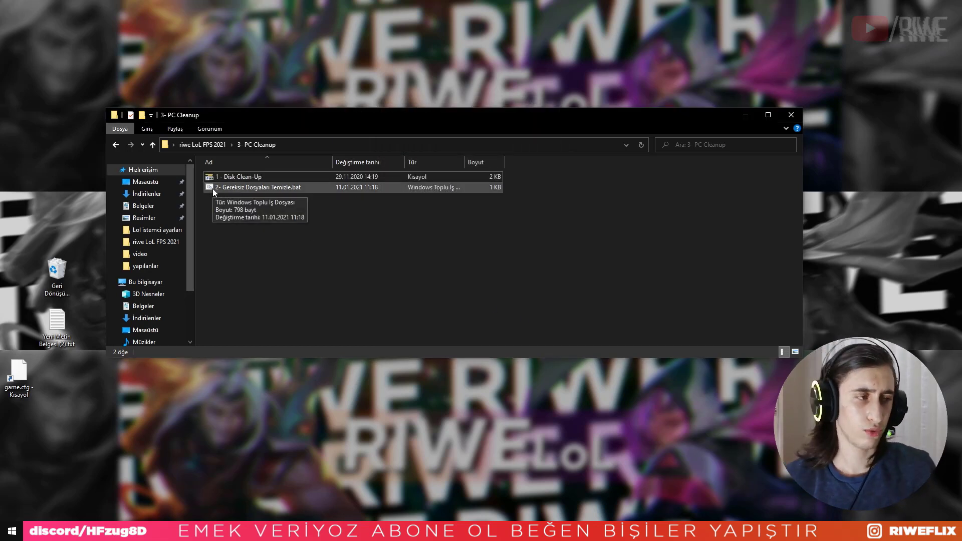
right_click(12, 531)
click(173, 477)
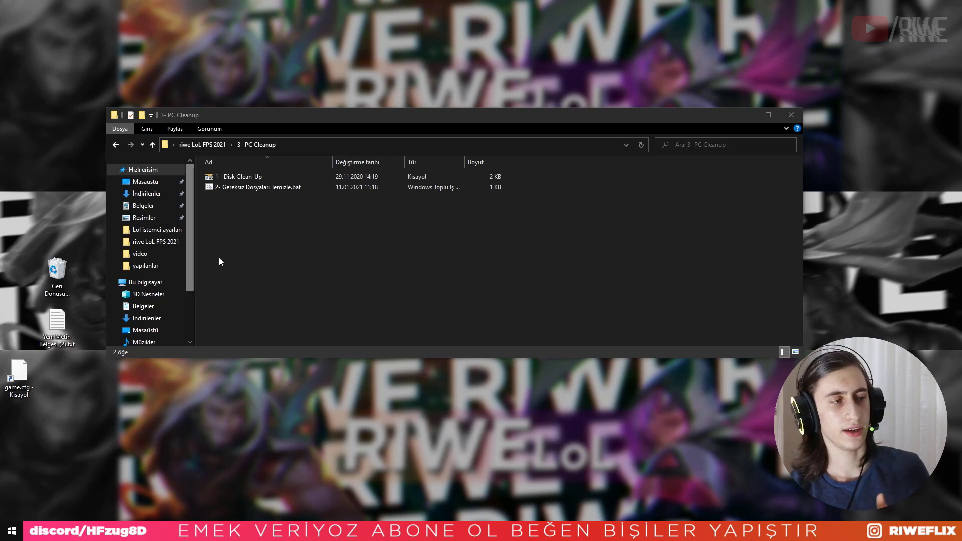
Step: Open 2- Gereksiz Dosyaları Temizle.bat in Notepad, move its window fully into view and examine the junk file deletion commands
right_click(241, 188)
click(166, 197)
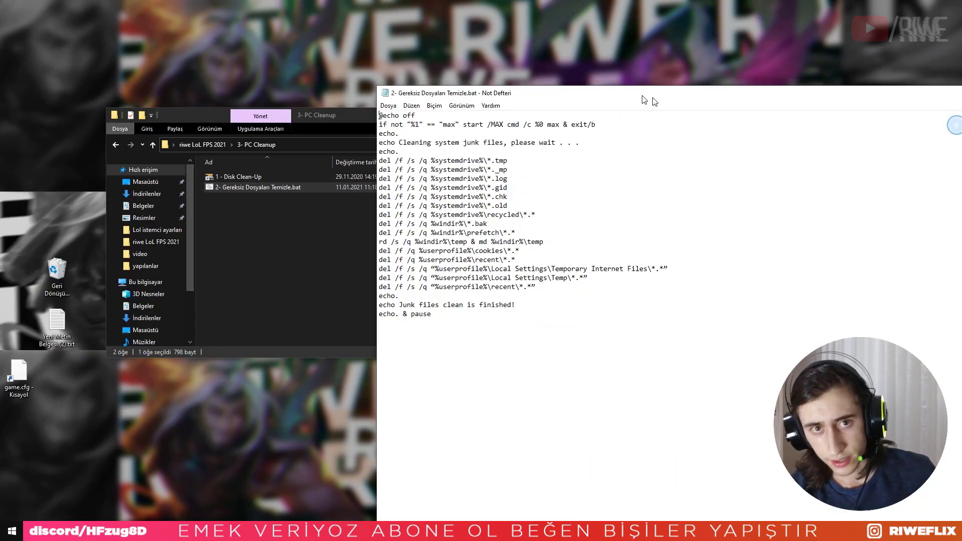
drag(646, 71, 430, 50)
drag(326, 235, 211, 227)
drag(156, 209, 216, 209)
click(331, 201)
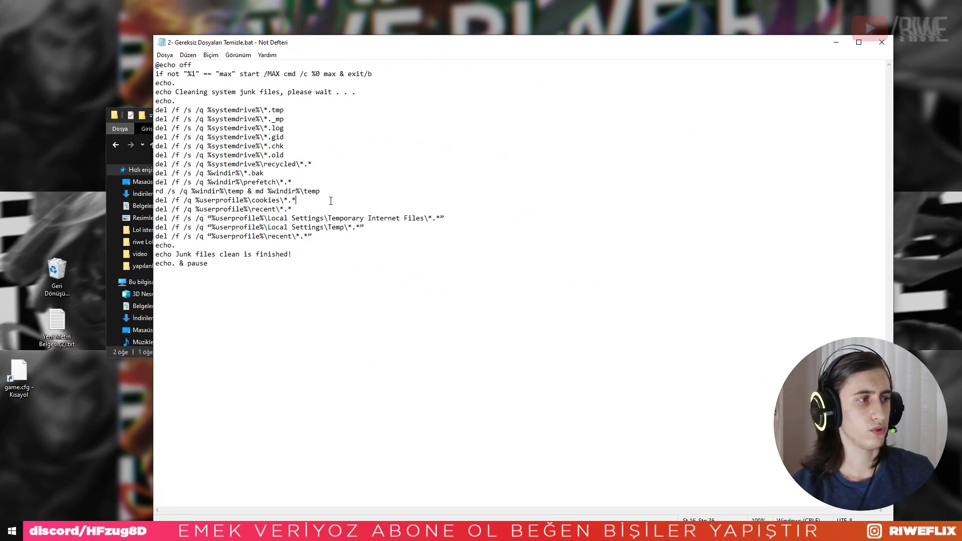
Step: Close the script's text, run 2- Gereksiz Dosyaları Temizle.bat and move its console window over the folder
click(882, 43)
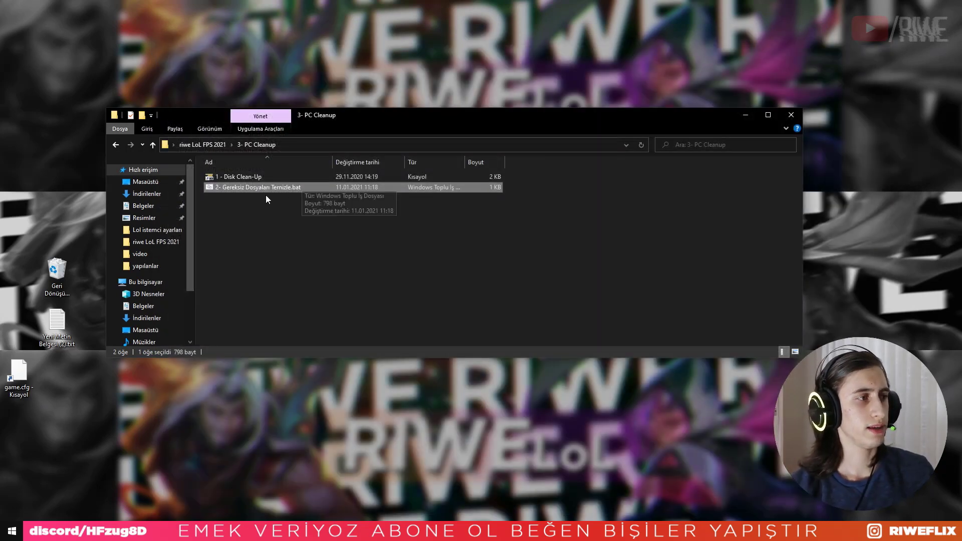
double_click(253, 189)
double_click(199, 8)
drag(199, 7, 413, 104)
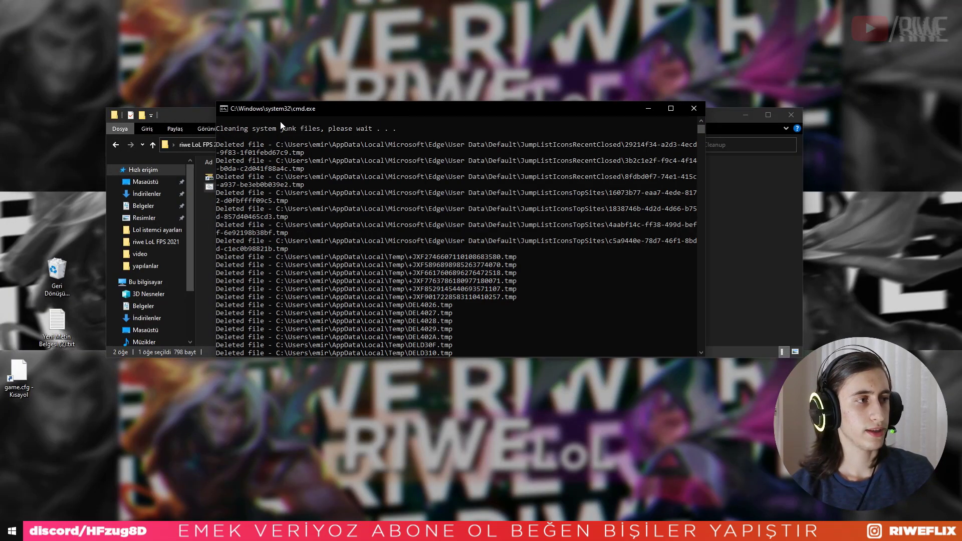
Step: Look through the deleted temporary files listed in the cleanup console, and close the console
click(410, 145)
scroll(412, 149, down, 6)
scroll(383, 224, up, 6)
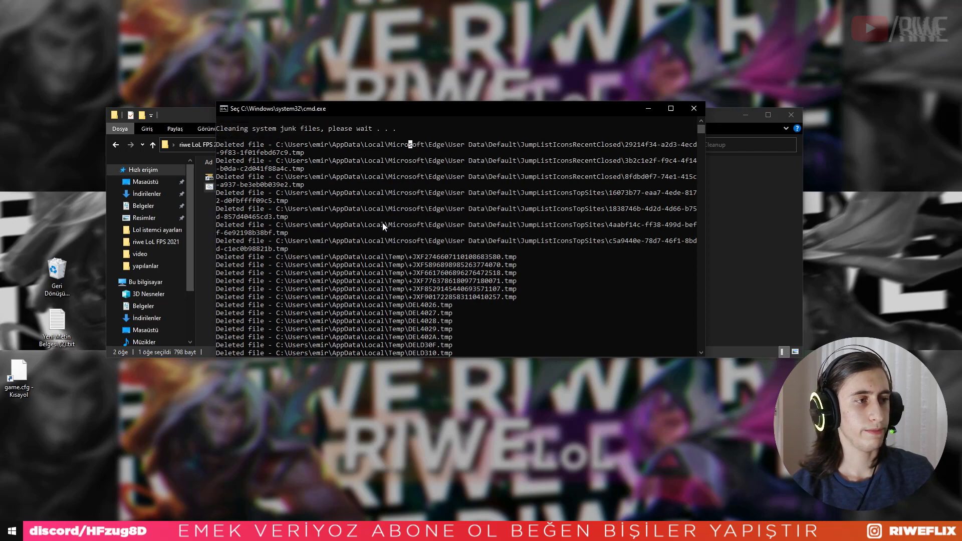
scroll(380, 220, down, 1)
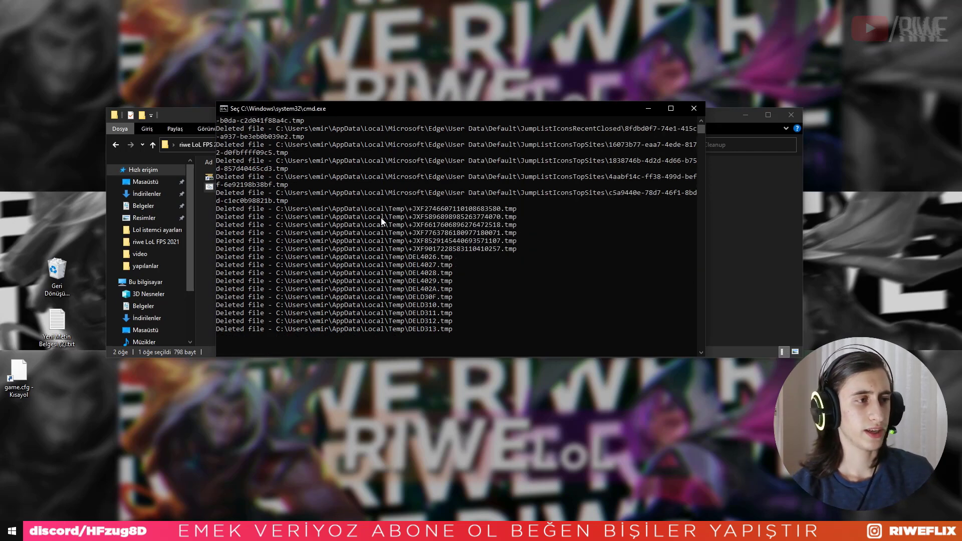
scroll(381, 217, up, 1)
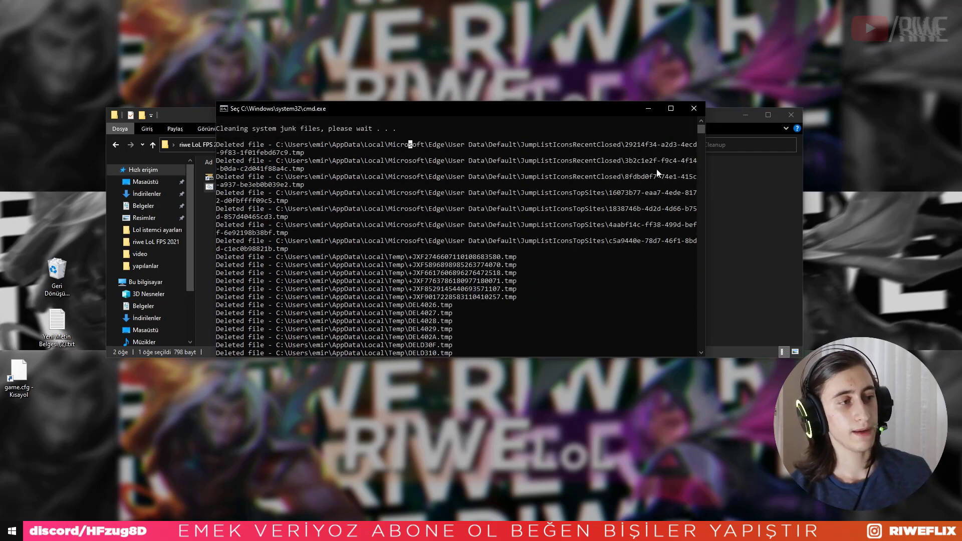
click(694, 109)
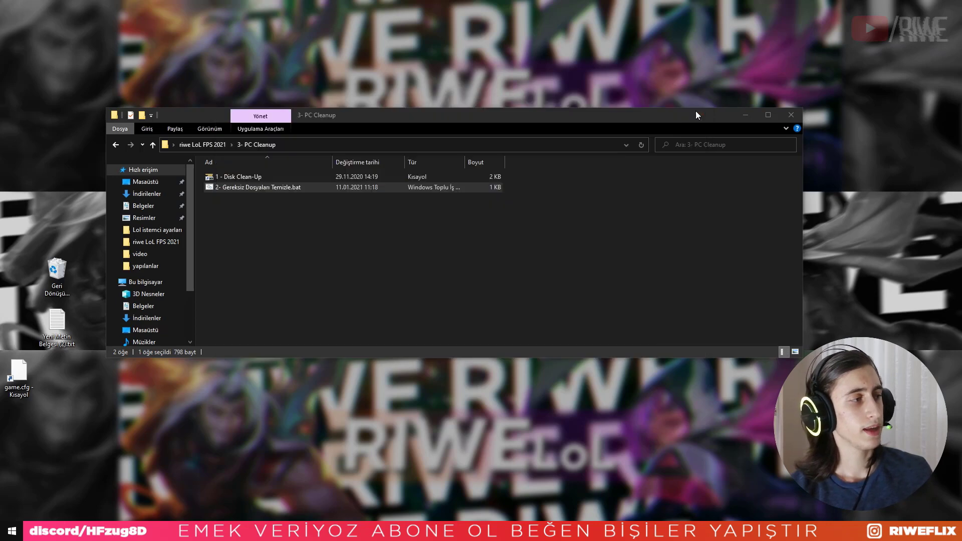
Step: Empty the Recycle Bin, confirming the permanent deletion, and close the 3- PC Cleanup folder
right_click(57, 269)
click(57, 284)
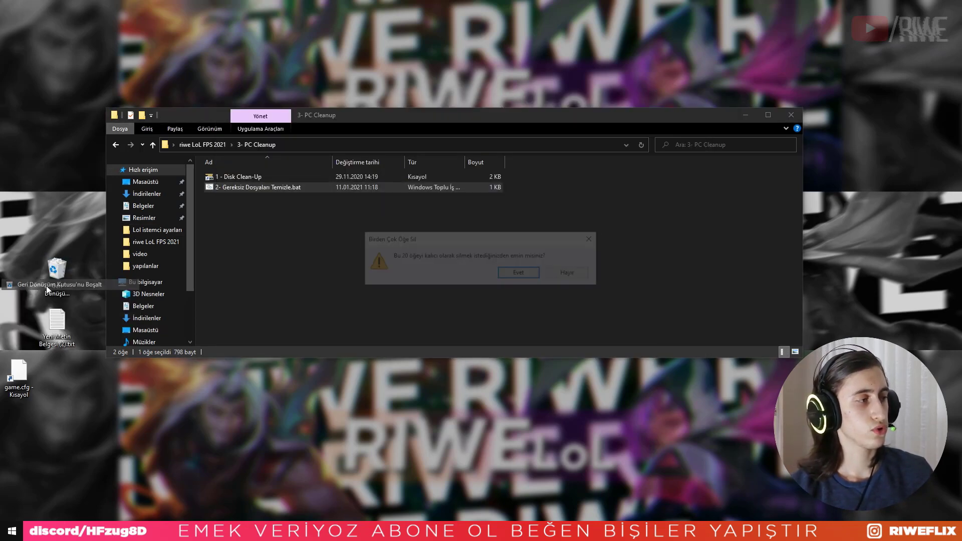
click(514, 272)
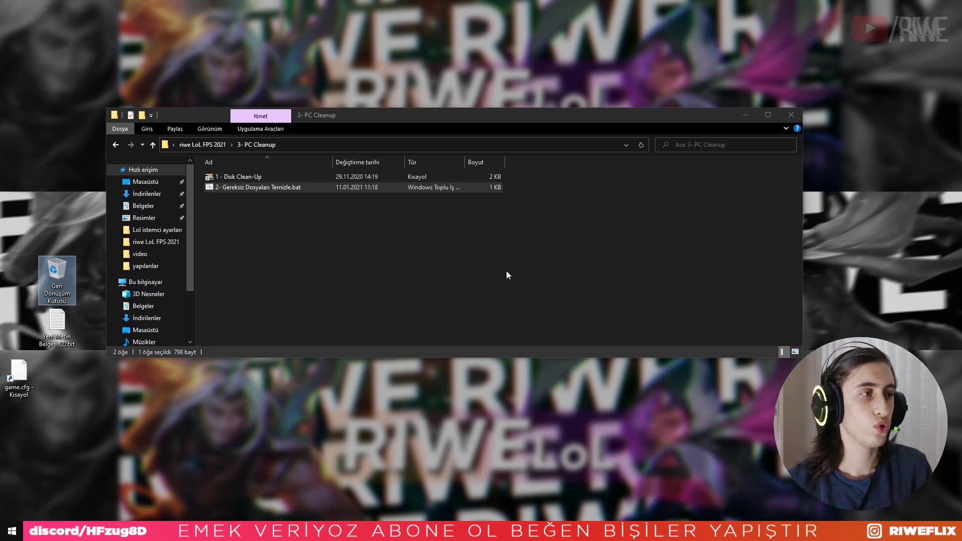
click(791, 115)
Step: Find and open Bu bilgisayar, and make its window narrower and taller
key(super)
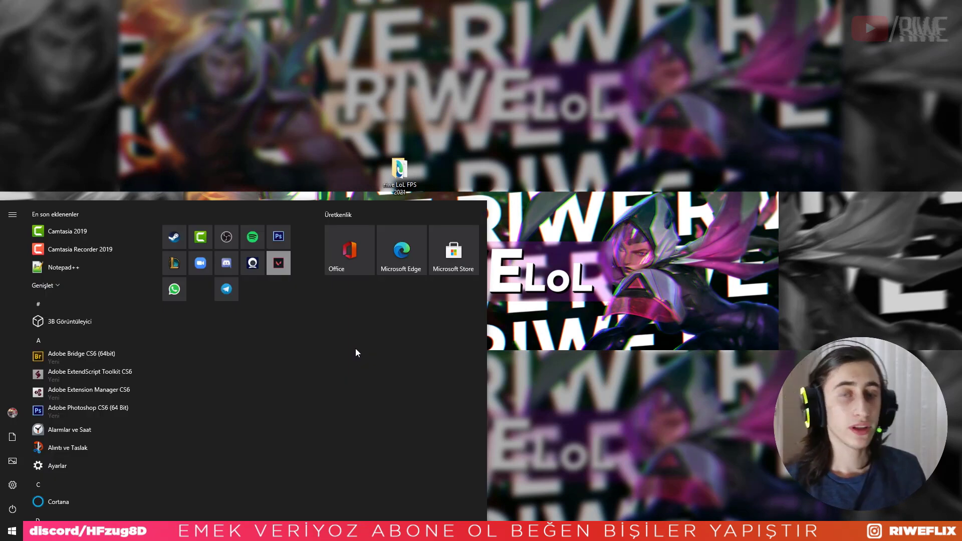
text(bu)
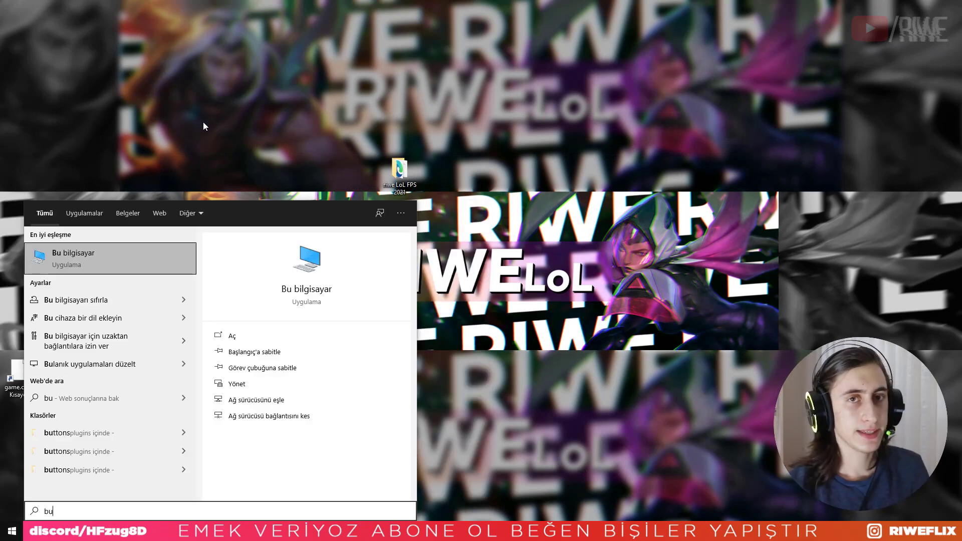
click(106, 254)
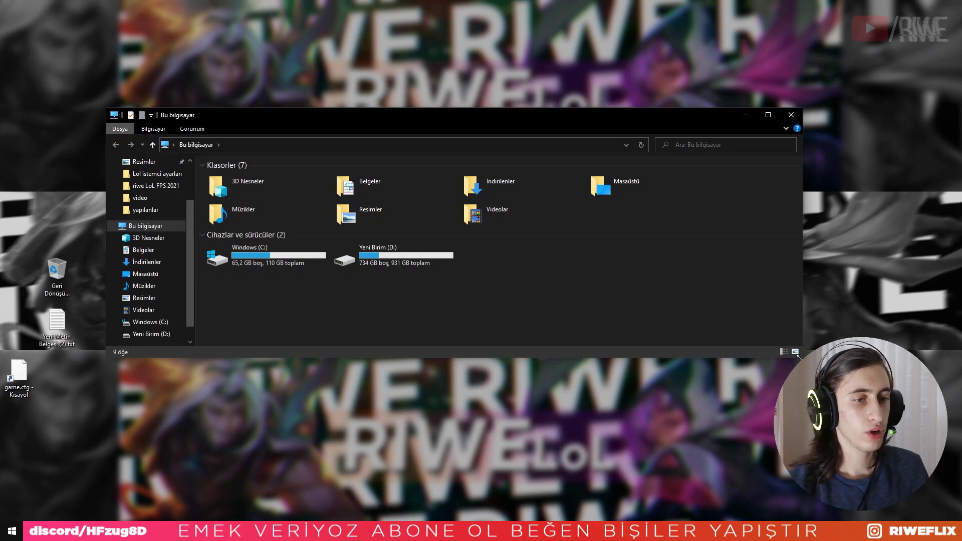
drag(798, 354, 690, 473)
Step: Open the computer's system properties page and bring up its advanced system settings (Gelişmiş sistem ayarları)
click(193, 130)
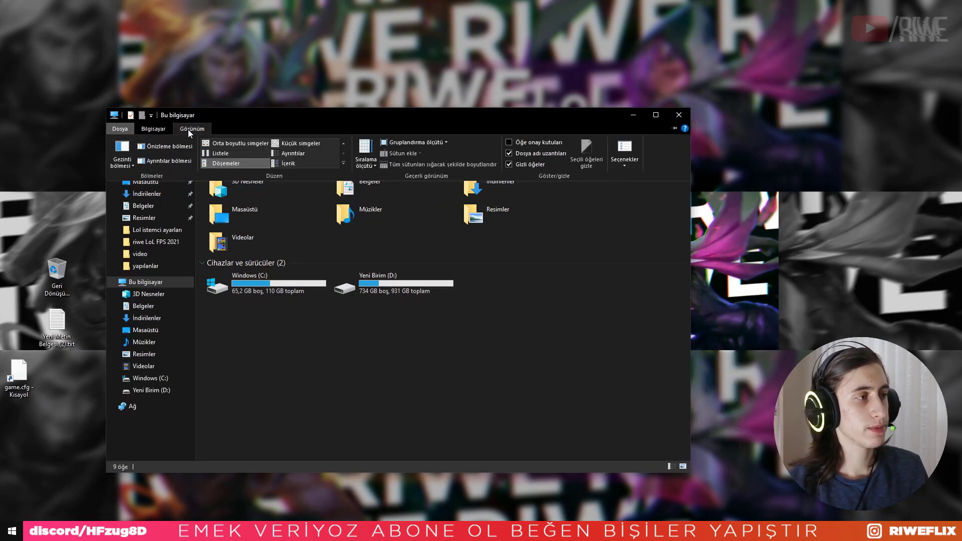
click(153, 129)
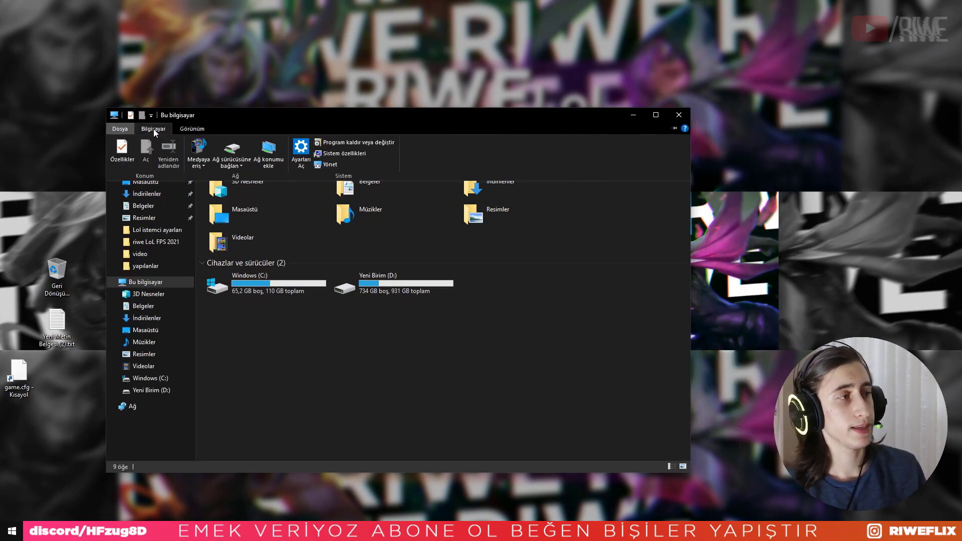
click(342, 155)
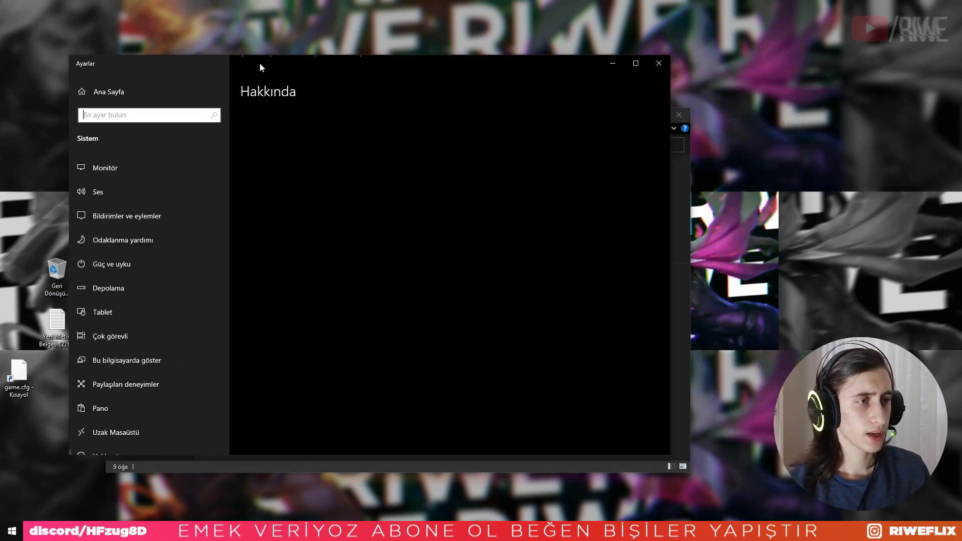
drag(260, 62, 312, 63)
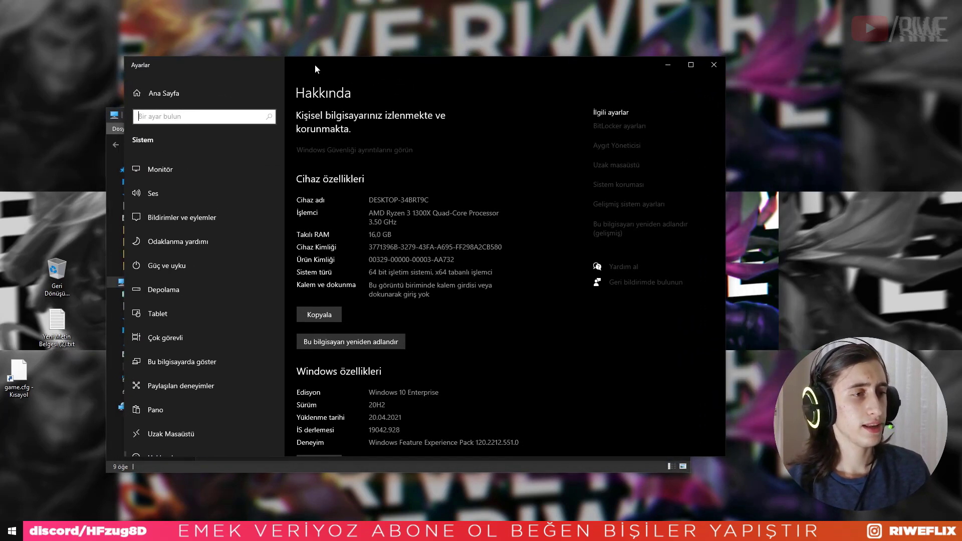
click(610, 204)
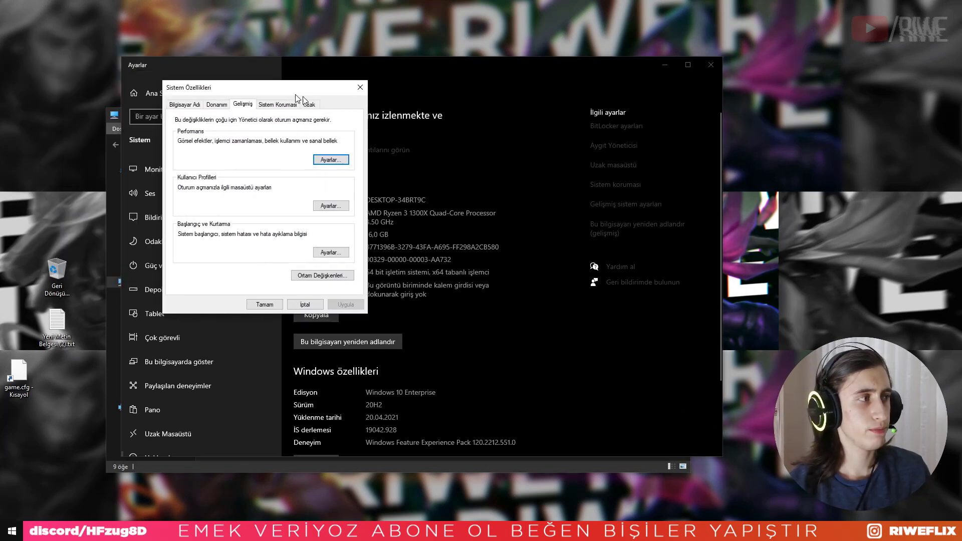
Step: Close the Ayarlar and Bu bilgisayar windows and place the Sistem Özellikleri dialog in the middle of the desktop
click(711, 64)
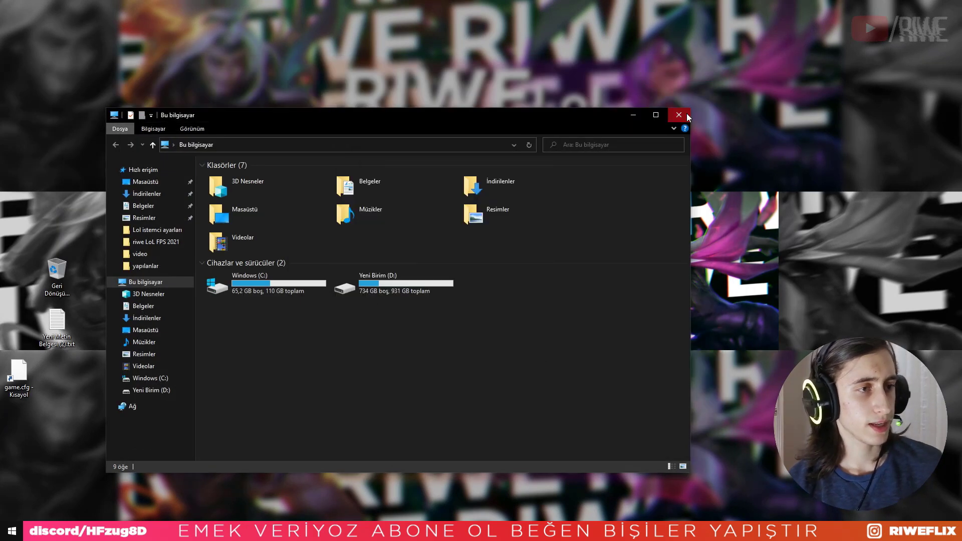
click(684, 113)
drag(485, 135, 470, 134)
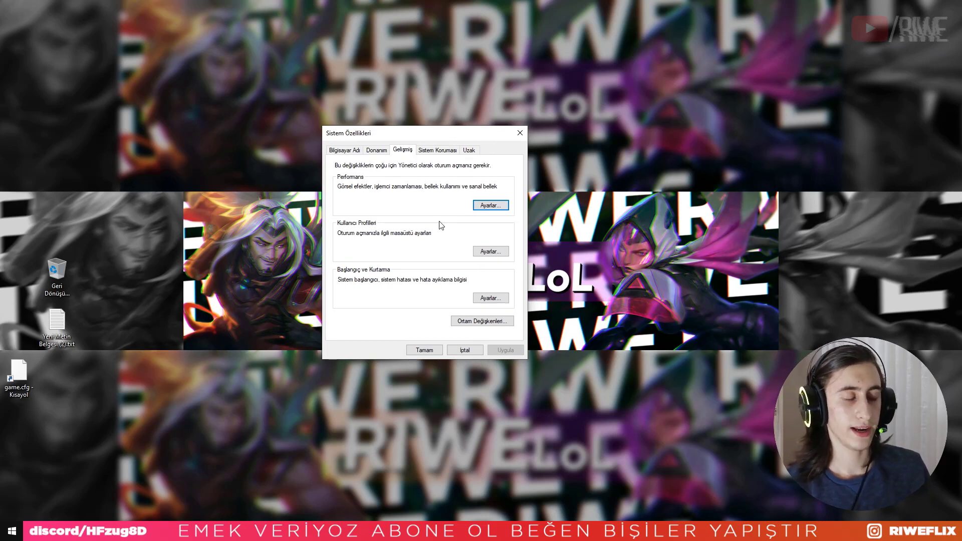
Step: Open the performance settings, set the visual effects to En iyi performans için ayarla and apply the change
click(488, 206)
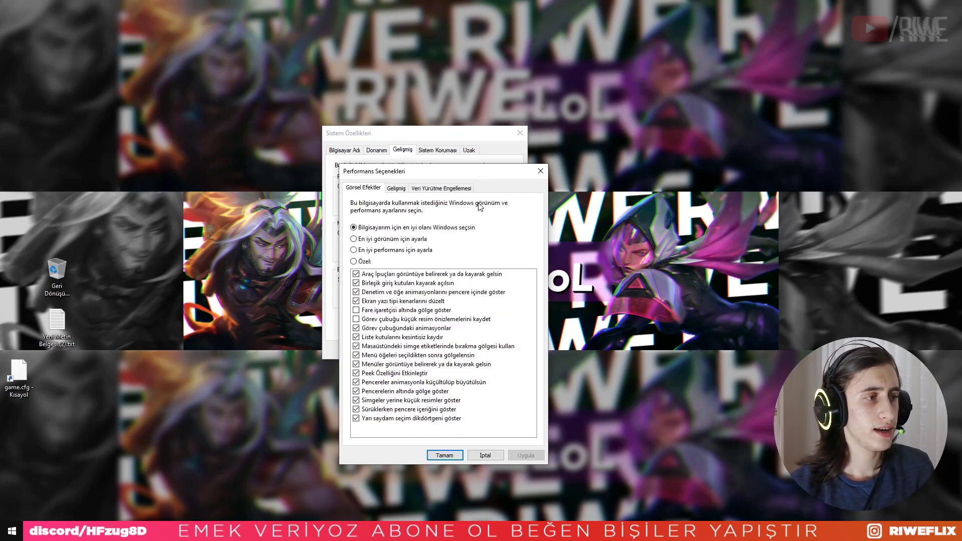
drag(419, 159, 414, 121)
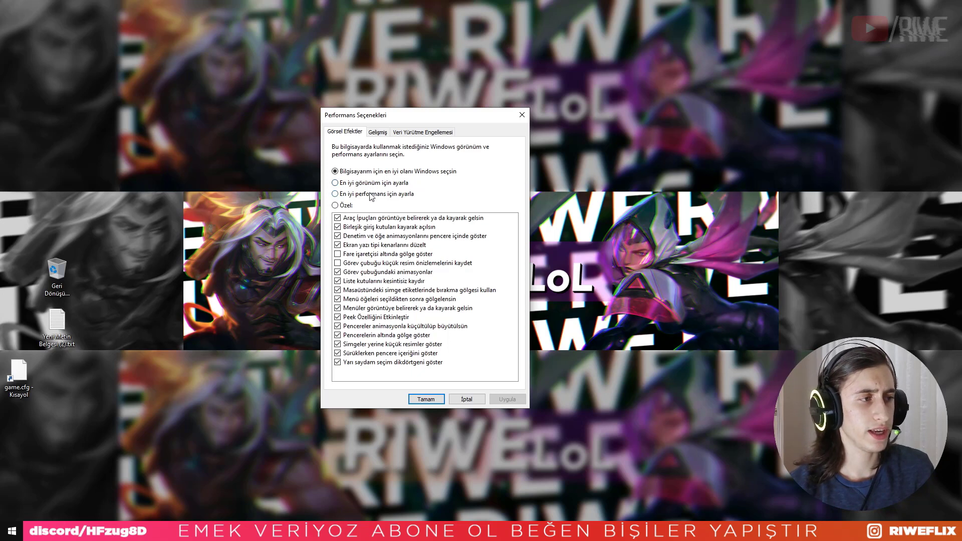
click(336, 194)
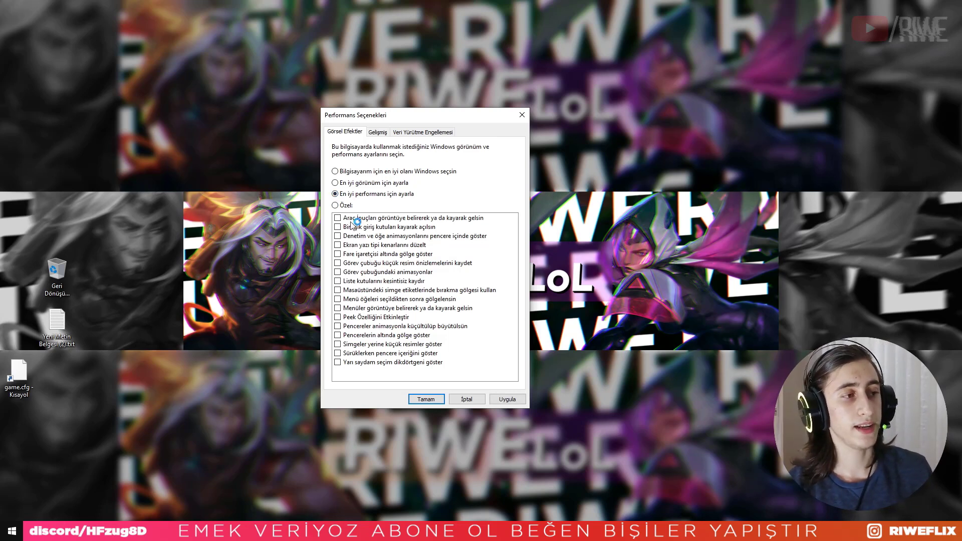
click(506, 400)
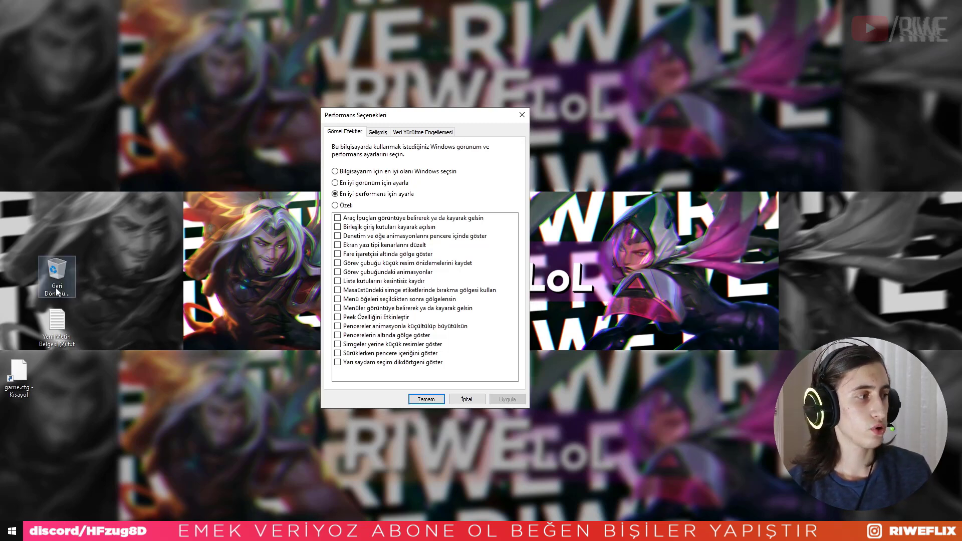